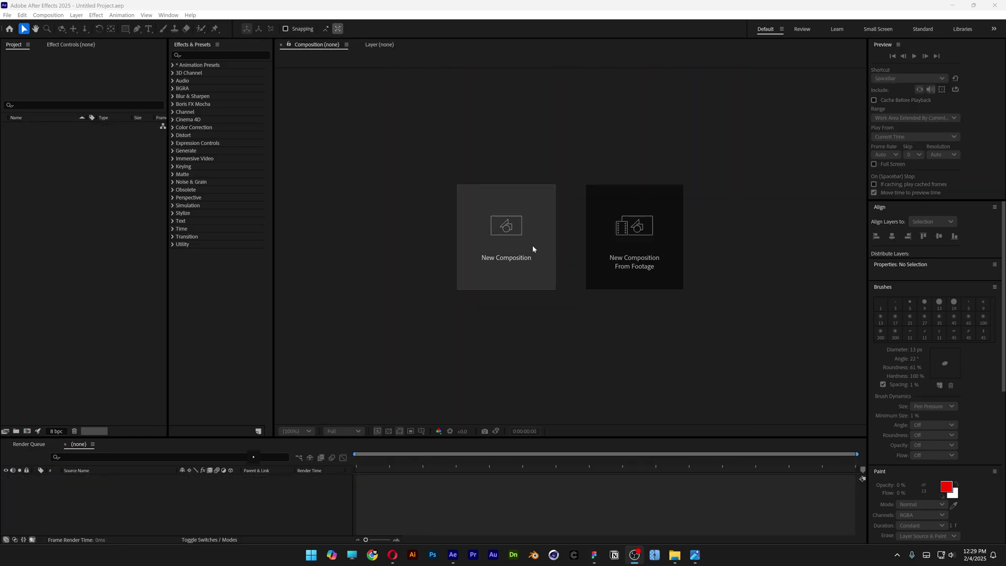
Create a composition named TXT at 1080×1080, 25 fps, 0:00:04:00 long
left_click(532, 245)
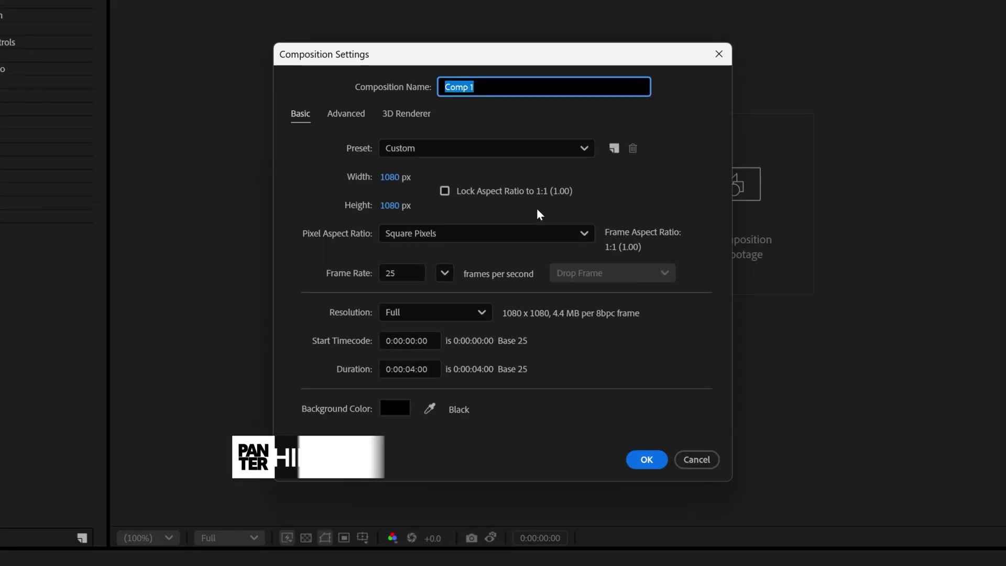
type("TXT")
left_click(387, 177)
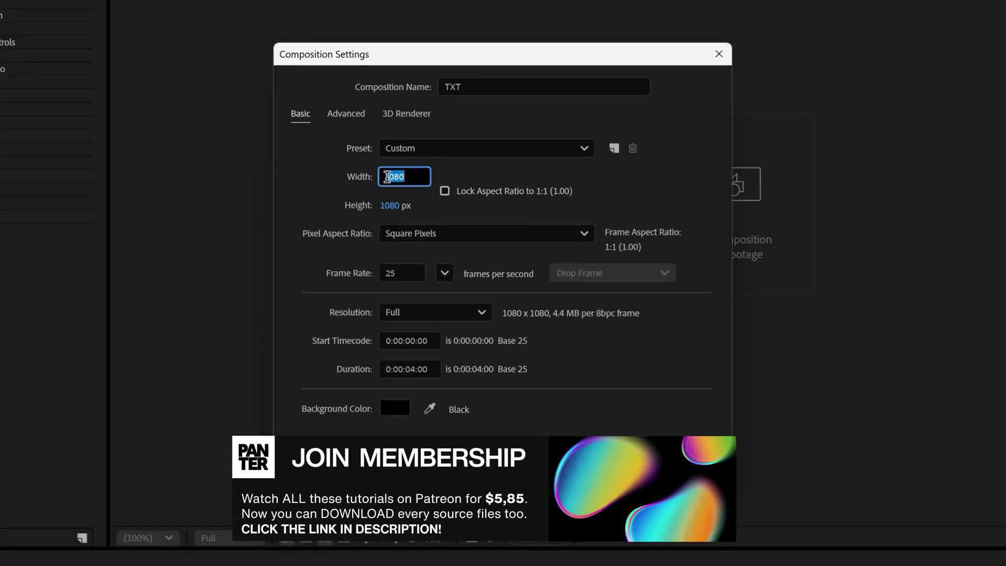
left_click(396, 205)
left_click(398, 273)
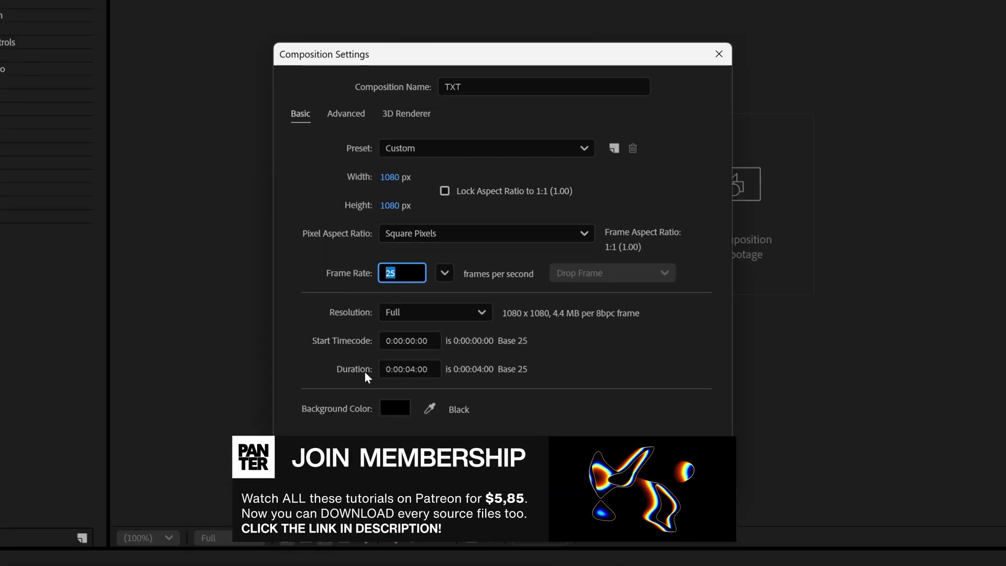
left_click(410, 369)
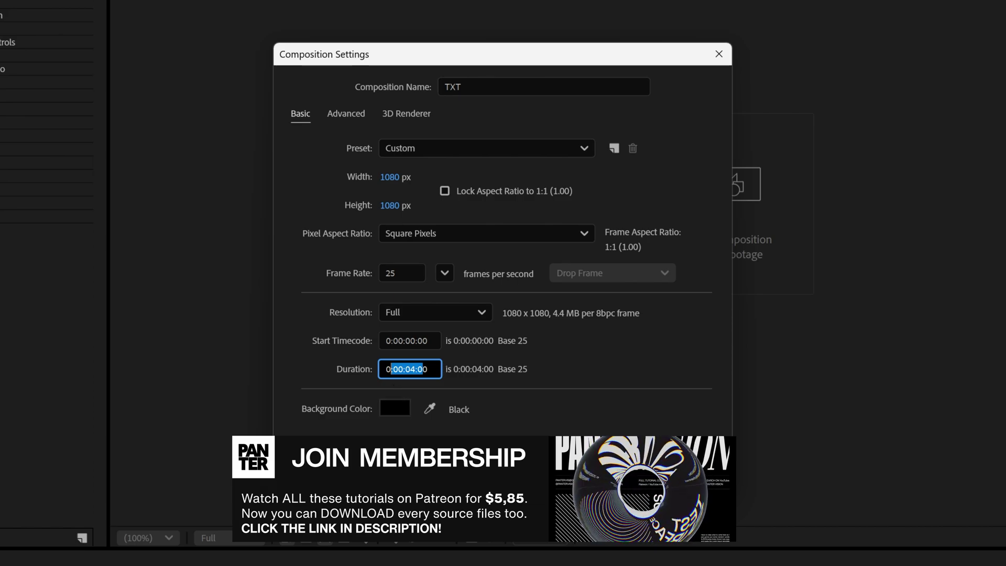
key("Return")
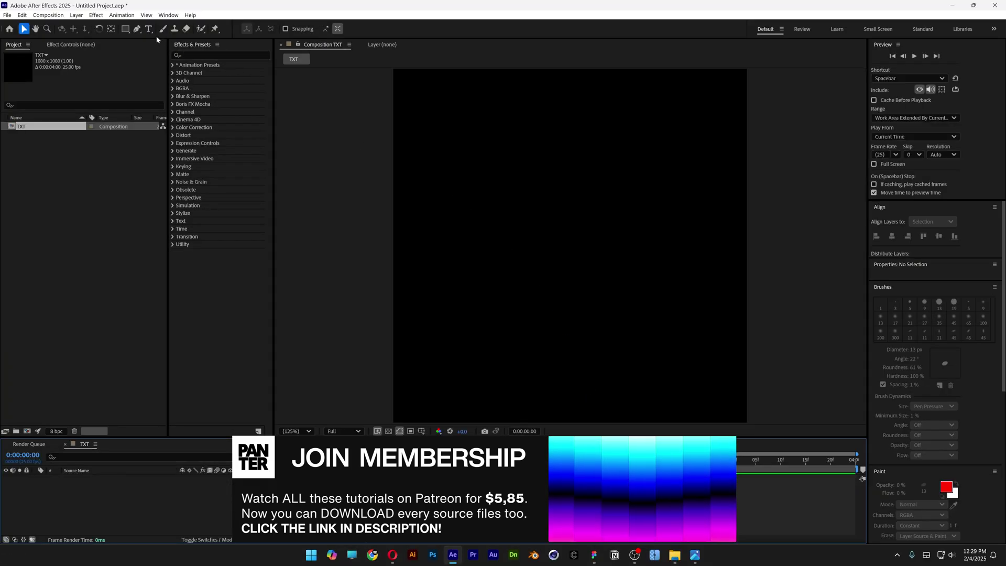
Add a text layer reading 4 in the middle of the TXT composition
left_click(149, 29)
left_click(542, 214)
type("4")
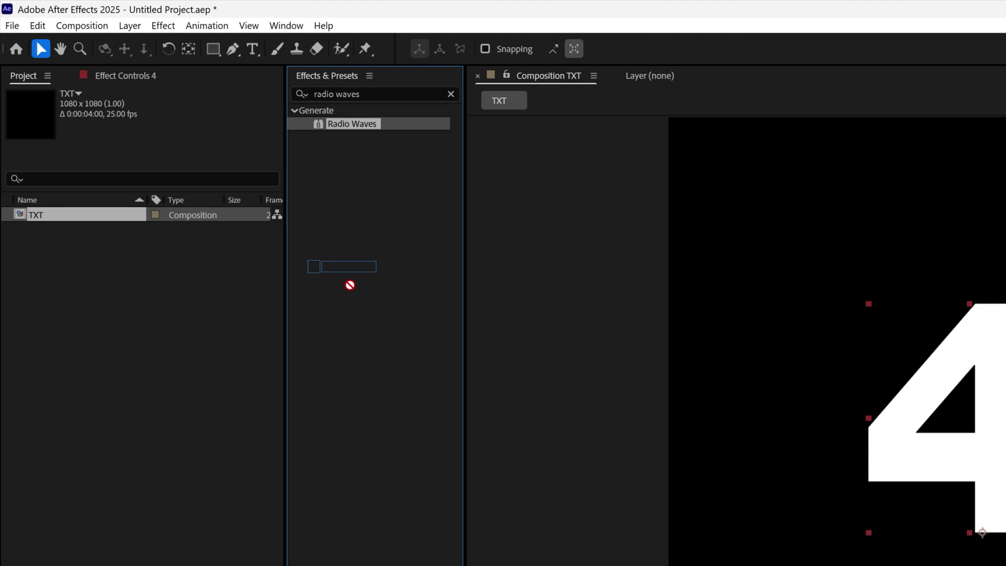
Apply Radio Waves to the 4 layer with Image Contours wave type and render quality 16
left_click_drag(359, 122, 171, 414)
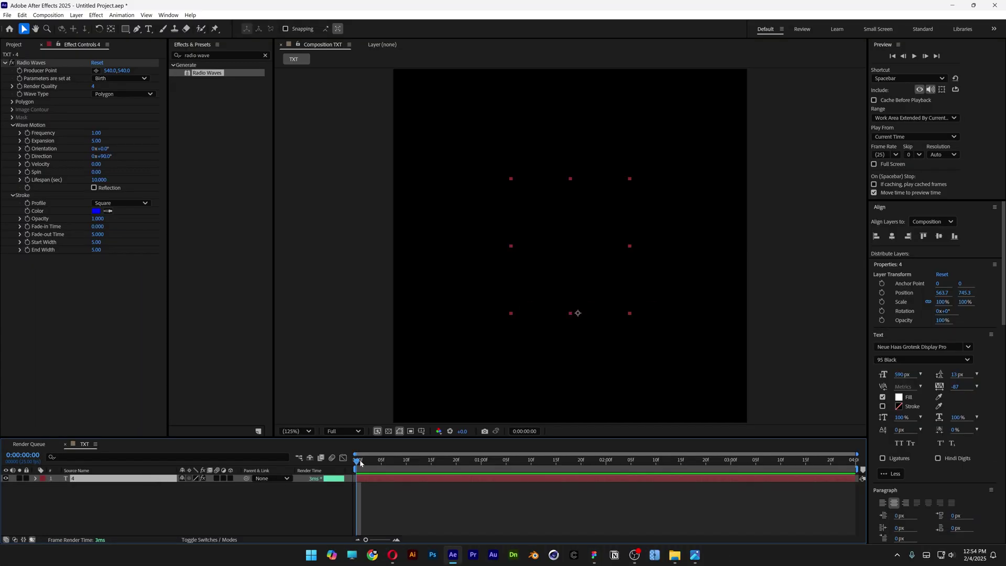
left_click_drag(360, 462, 500, 463)
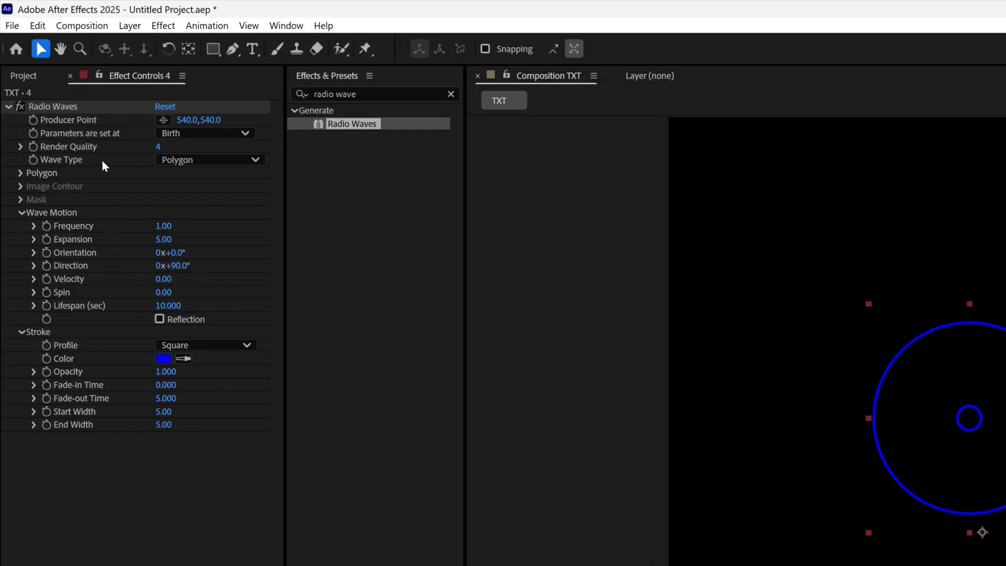
left_click(186, 159)
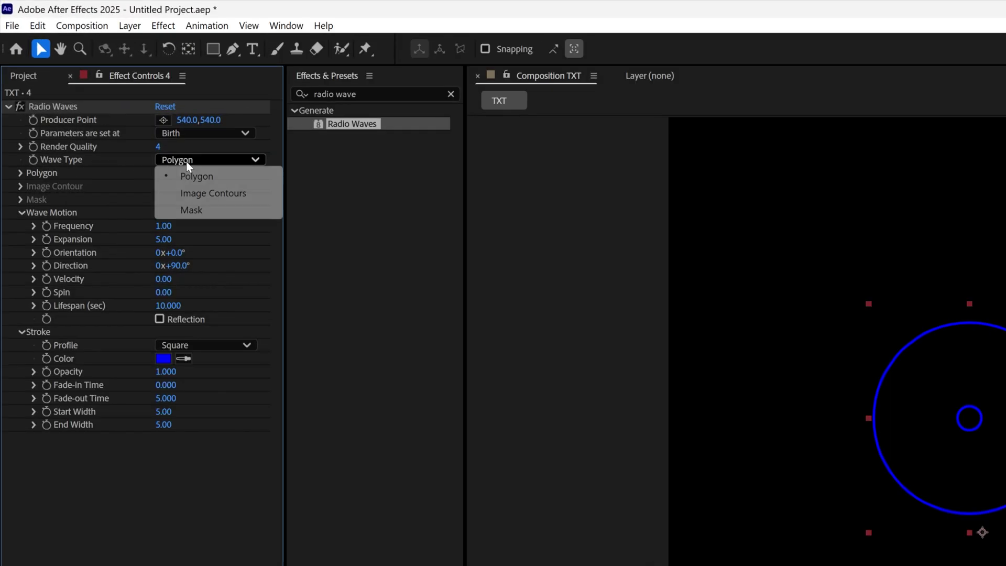
left_click(247, 194)
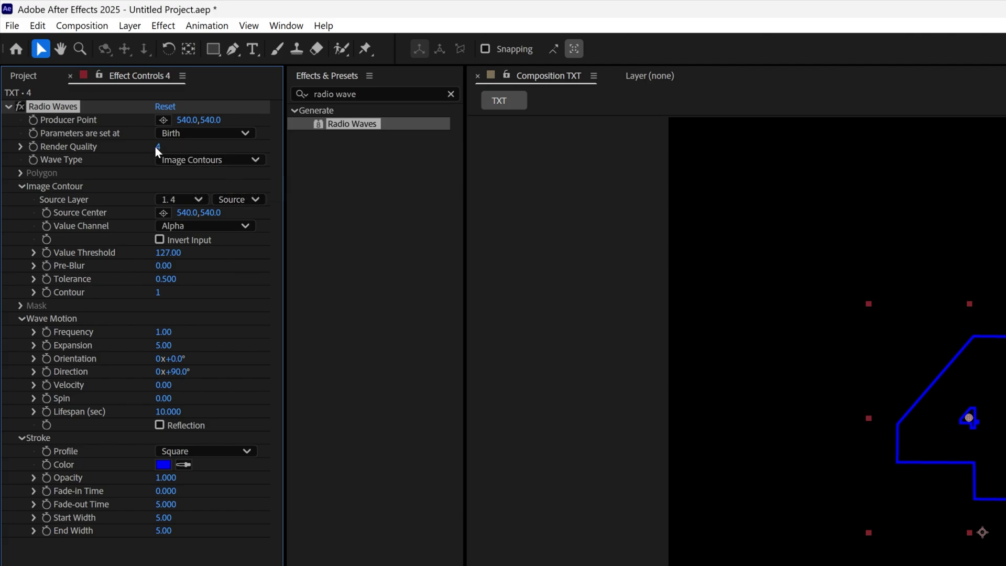
left_click_drag(157, 146, 253, 149)
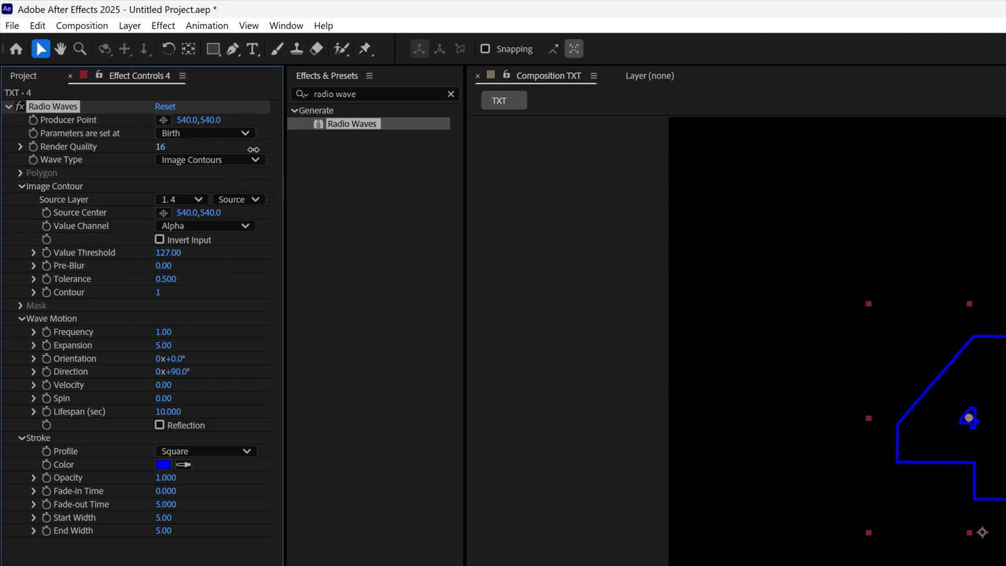
Set Radio Waves frequency to 0 and stroke color to FFFFFF, and enable Reflection
left_click(164, 333)
type("0")
key("Return")
left_click(163, 464)
type("FFFFFF")
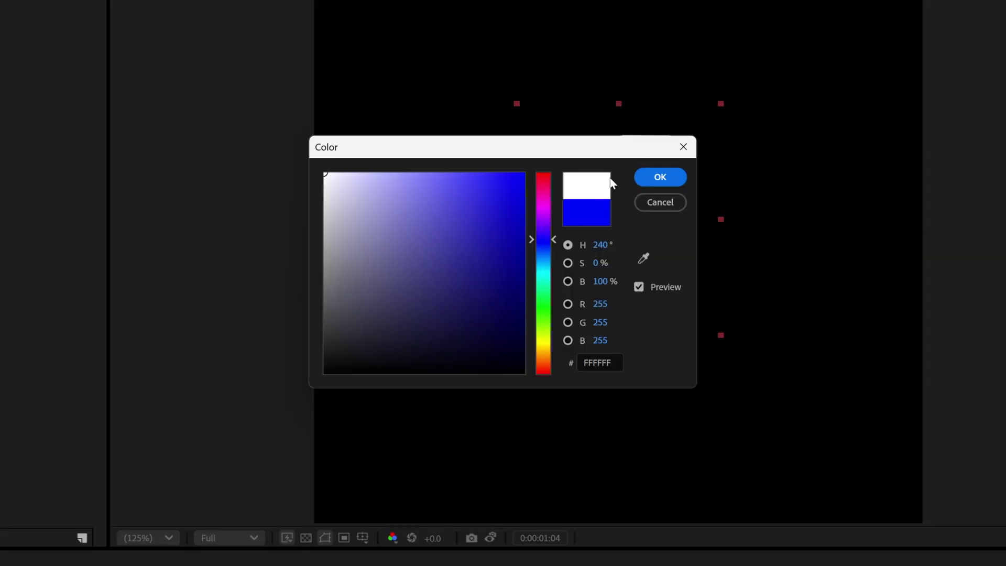
key("Return")
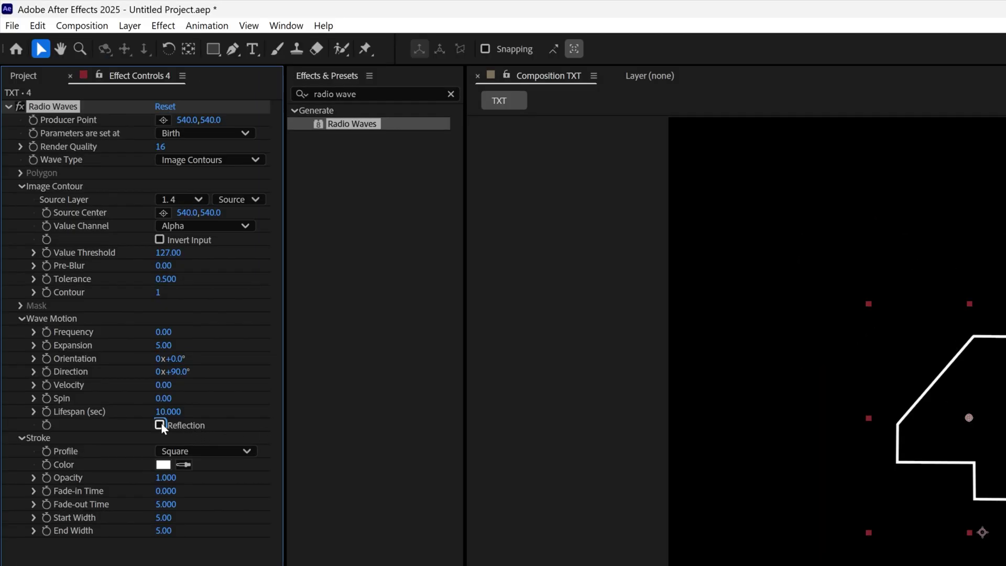
left_click(160, 424)
mouse_move(502, 460)
left_mouse_down()
mouse_move(824, 464)
mouse_move(798, 464)
left_mouse_up()
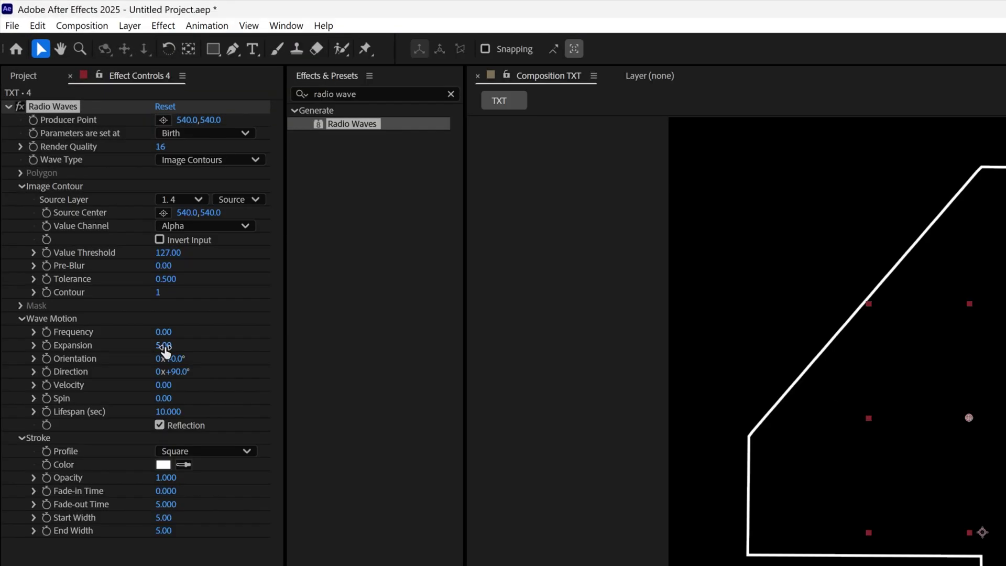
Raise wave Expansion to 16.60, set Lifespan to 2.9 seconds, and preview
left_click_drag(164, 346, 185, 347)
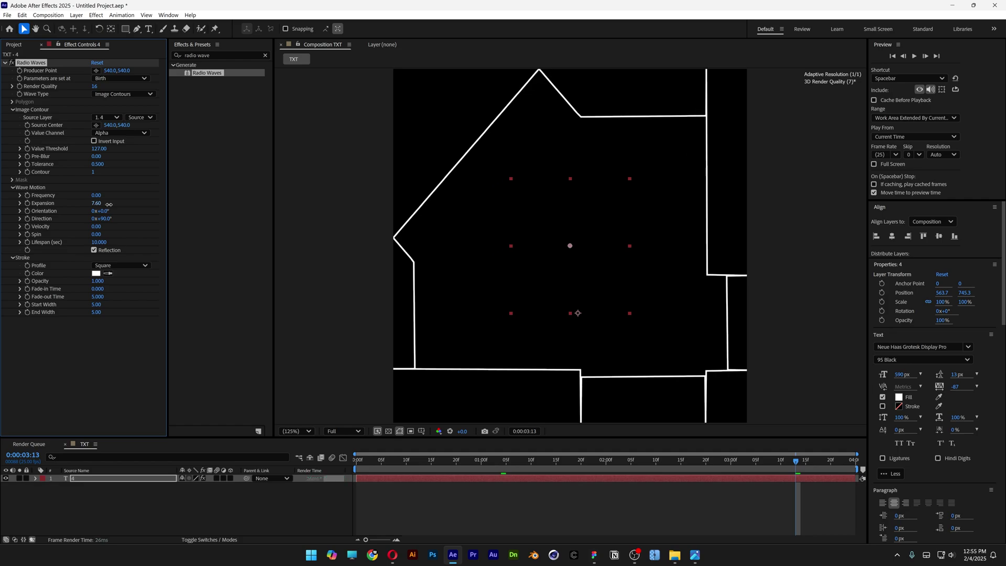
left_click_drag(109, 204, 156, 213)
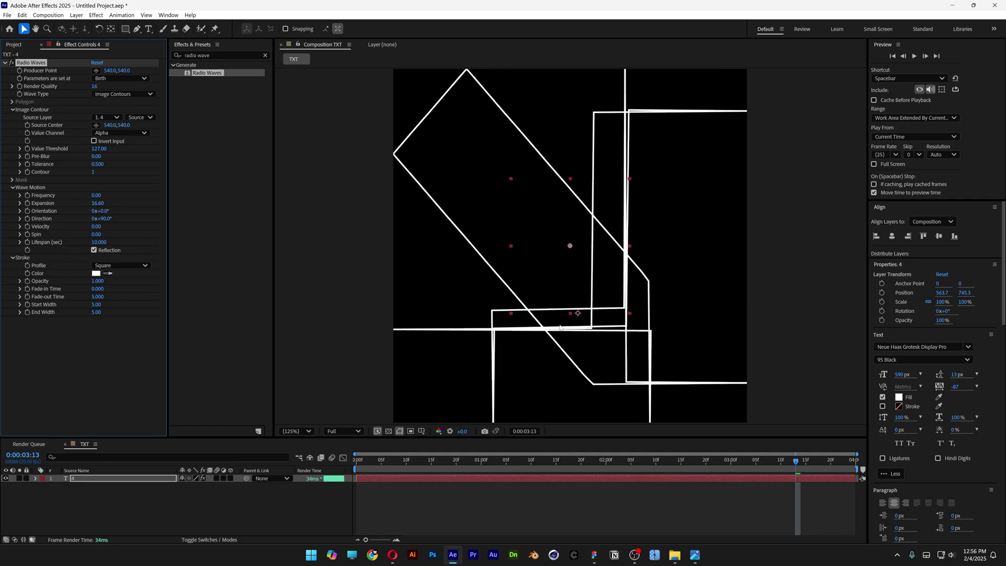
mouse_move(793, 464)
left_mouse_down()
mouse_move(771, 456)
mouse_move(812, 466)
mouse_move(730, 473)
left_mouse_up()
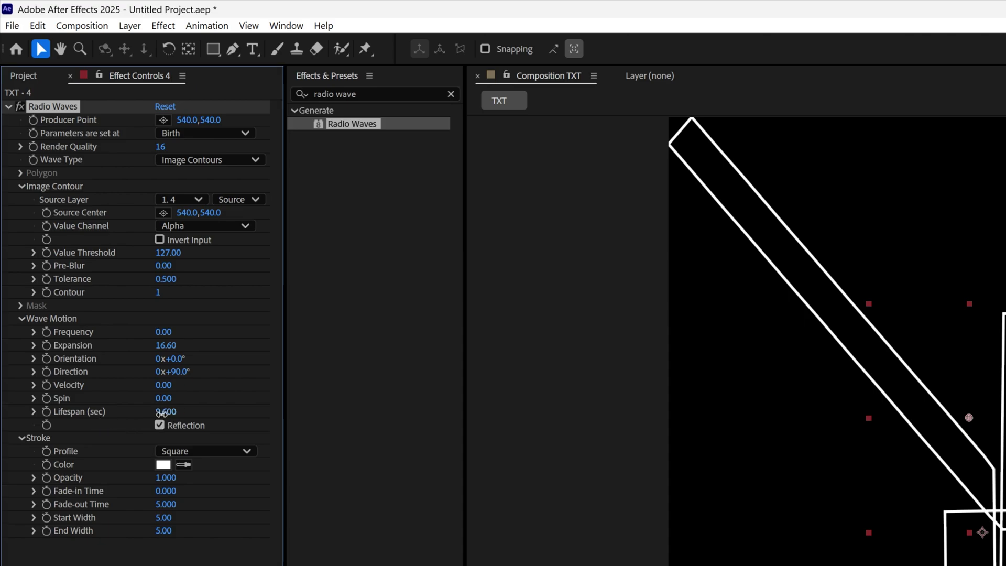
left_click_drag(158, 411, 124, 419)
left_click(174, 412)
type("2.9")
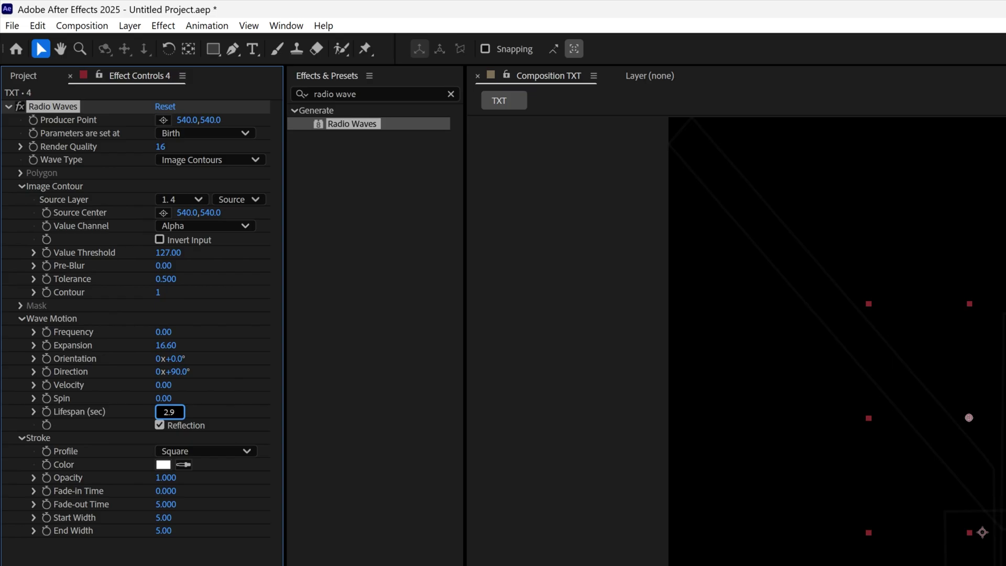
key("Return")
key("space")
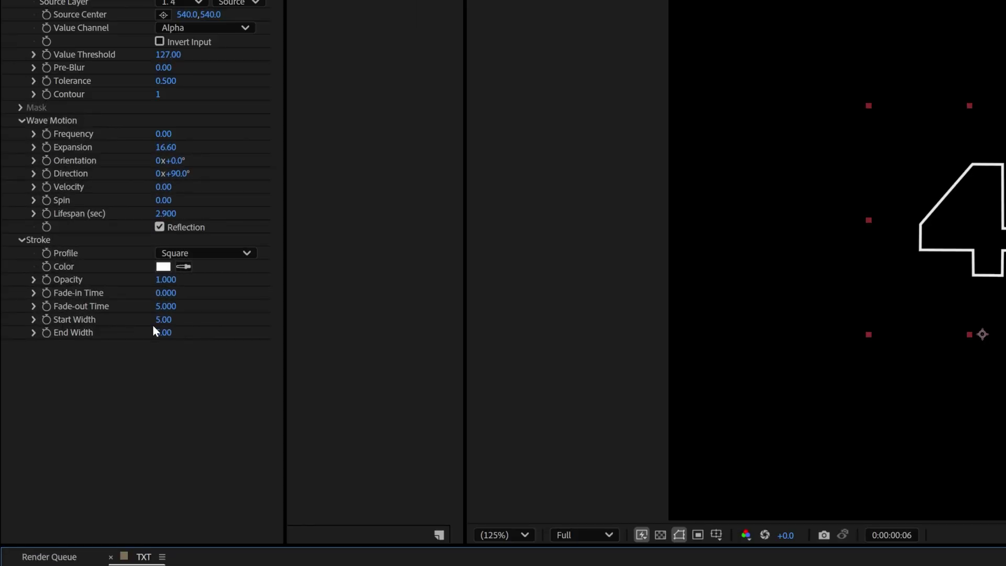
Set the wave stroke Start Width to 1 and End Width to 8
left_click(165, 319)
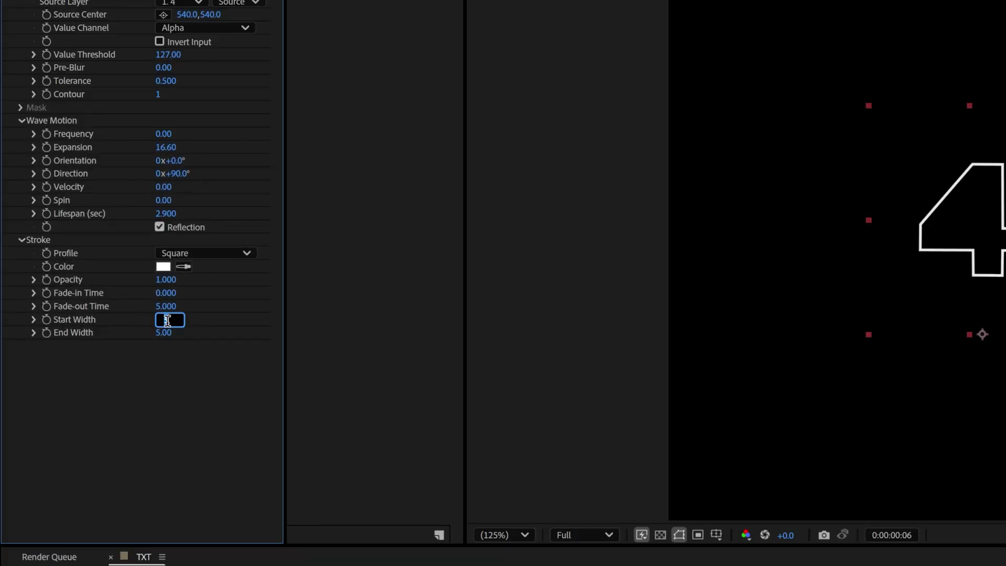
key("Return")
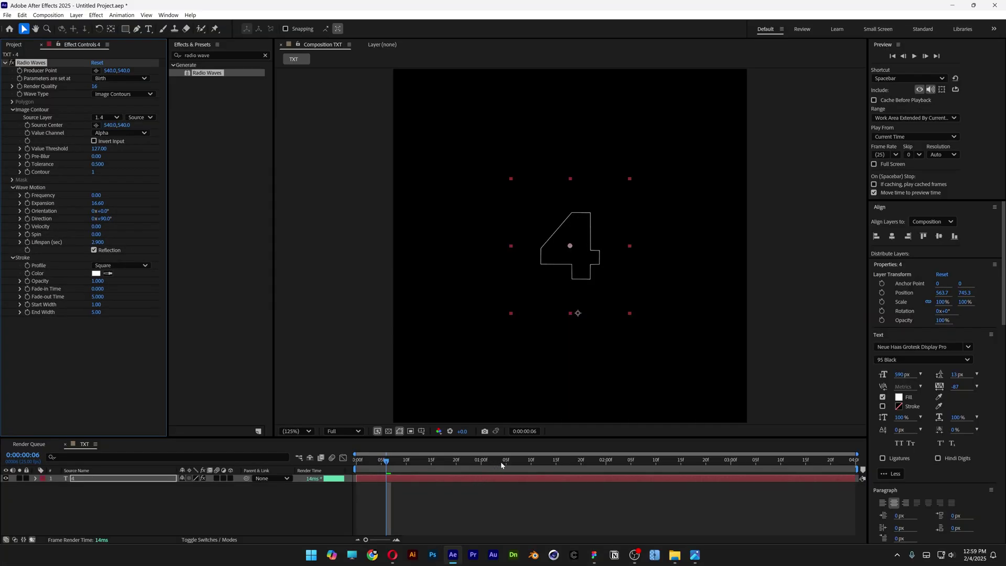
mouse_move(501, 461)
left_mouse_down()
mouse_move(735, 460)
mouse_move(651, 461)
left_mouse_up()
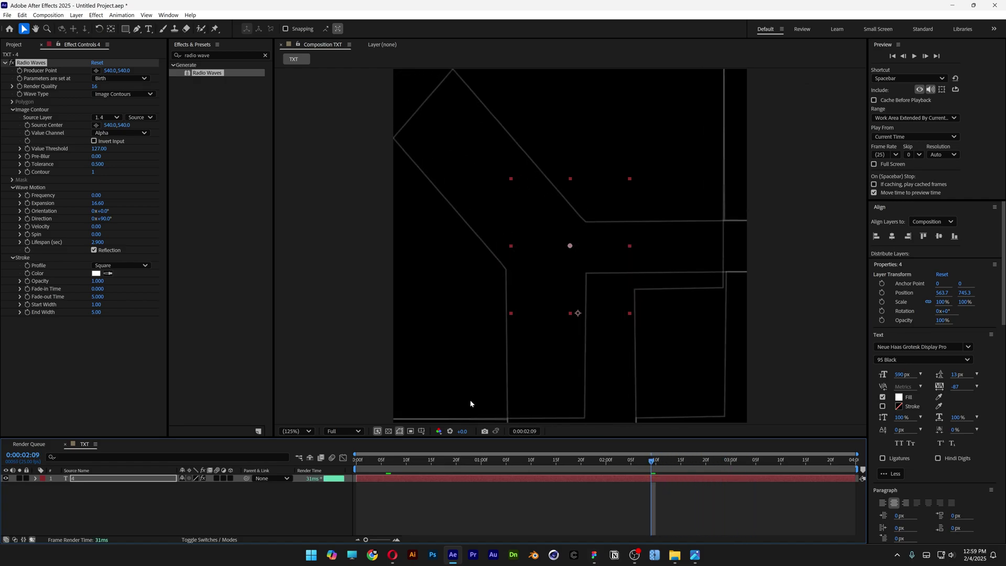
left_click(97, 313)
type("8")
key("Return")
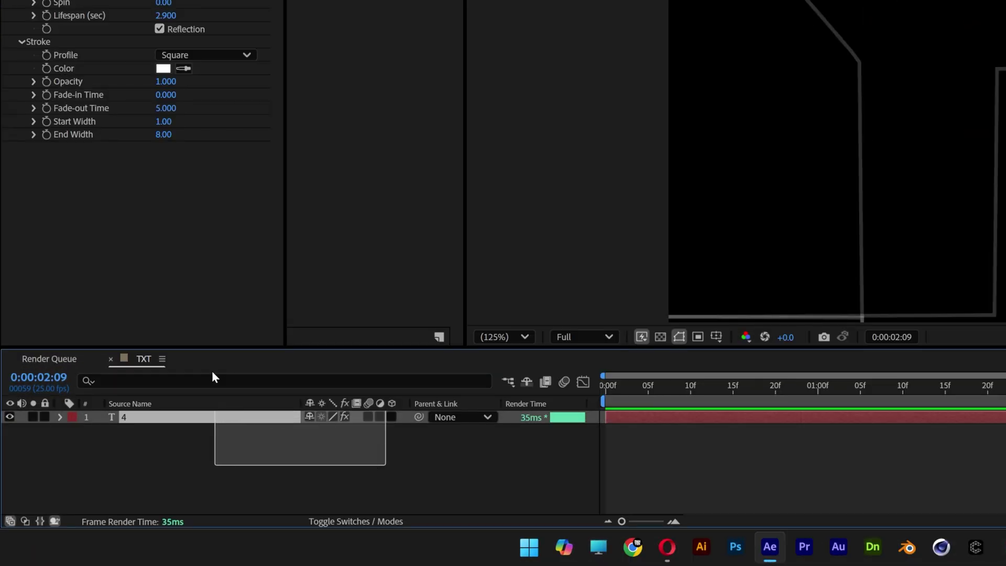
Duplicate the 4 text layer and change the duplicate's text to 3
key("ctrl+d")
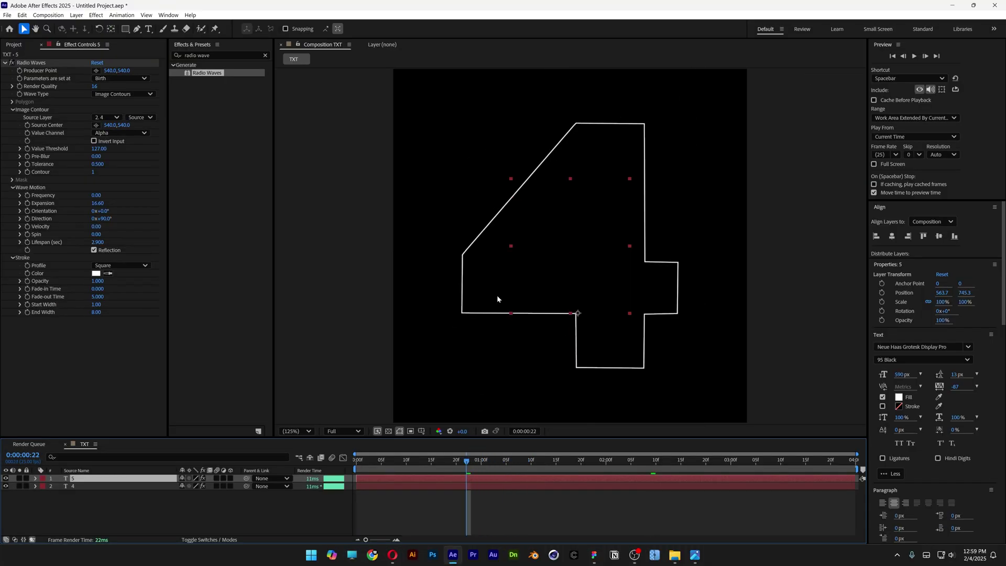
key("ctrl+t")
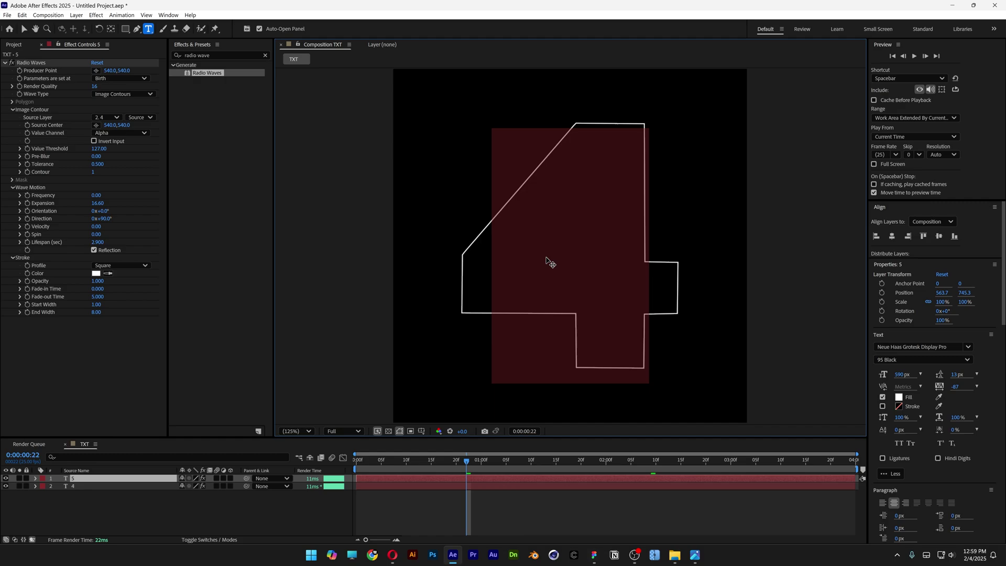
type("3")
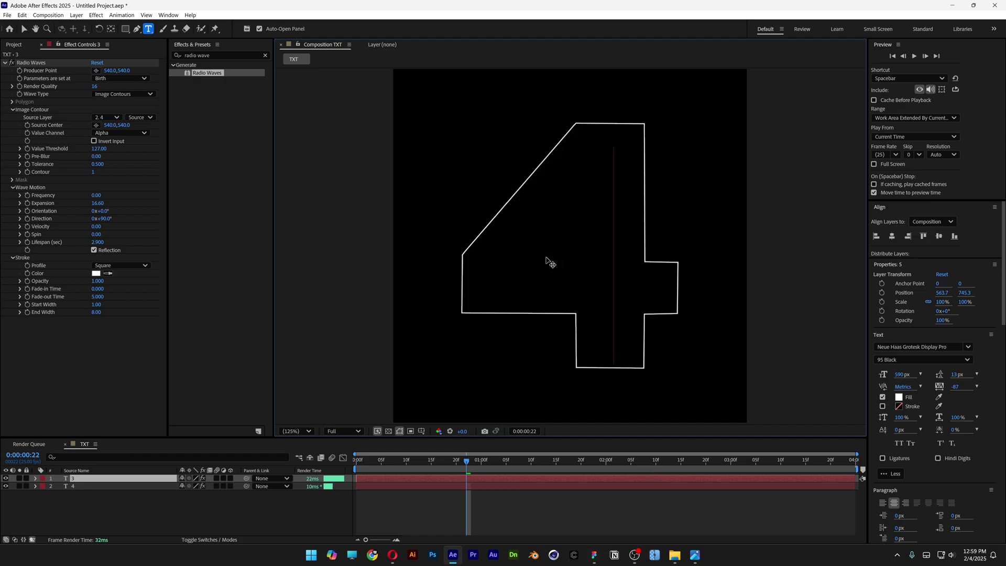
left_click(27, 28)
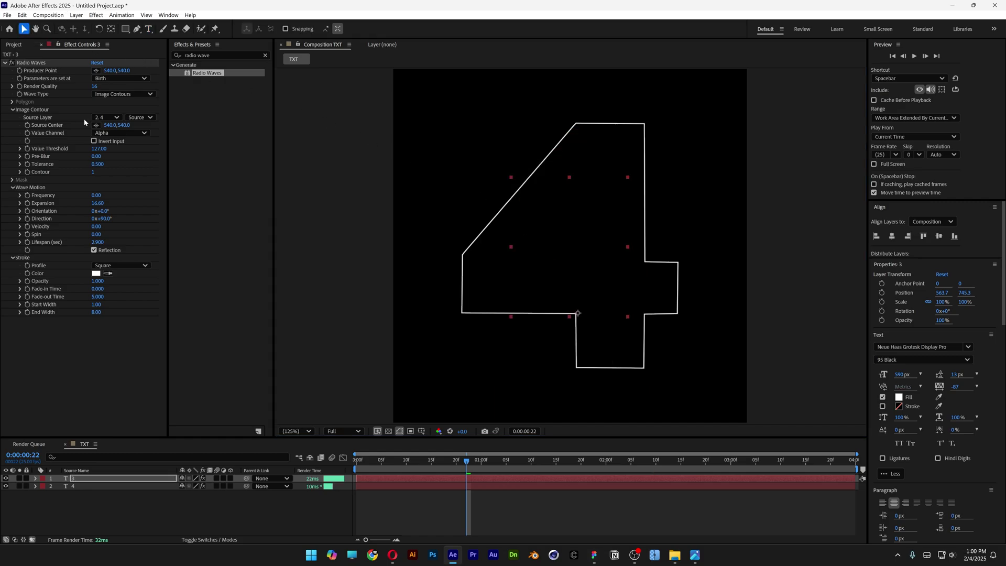
Set the 3 layer's wave Source Layer to 1. 3, start layer 4 about ten frames later, and preview
left_click(98, 481)
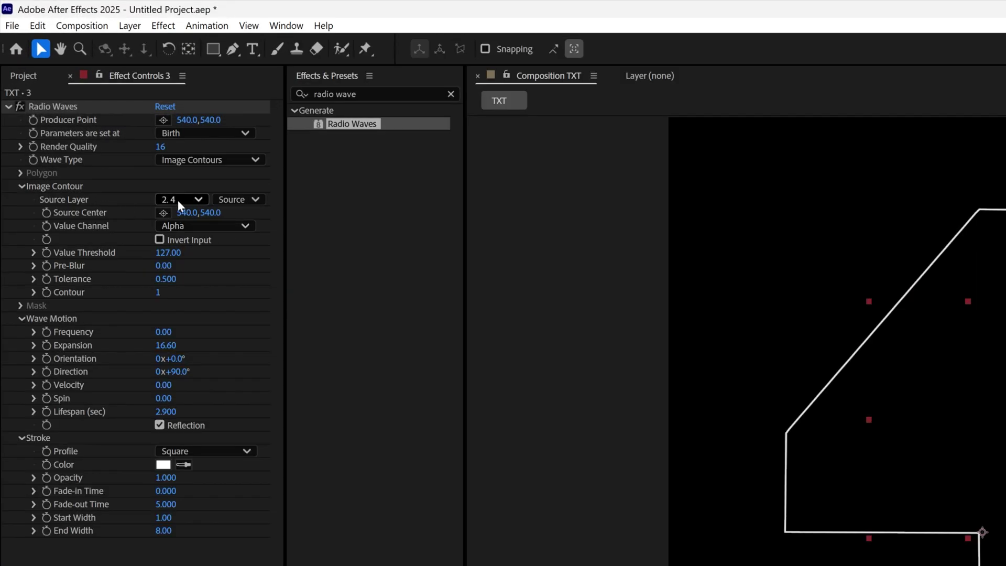
left_click(178, 202)
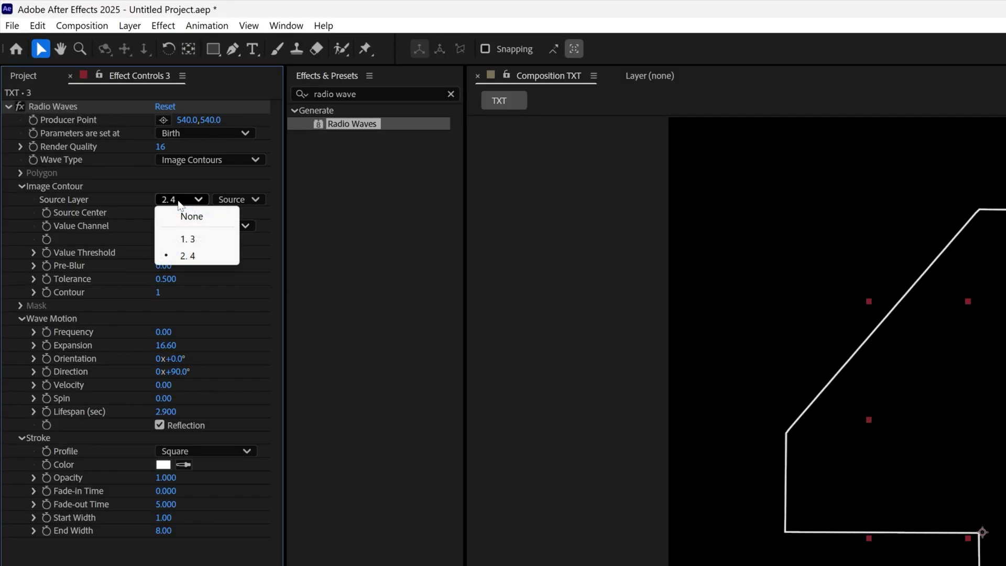
left_click(199, 242)
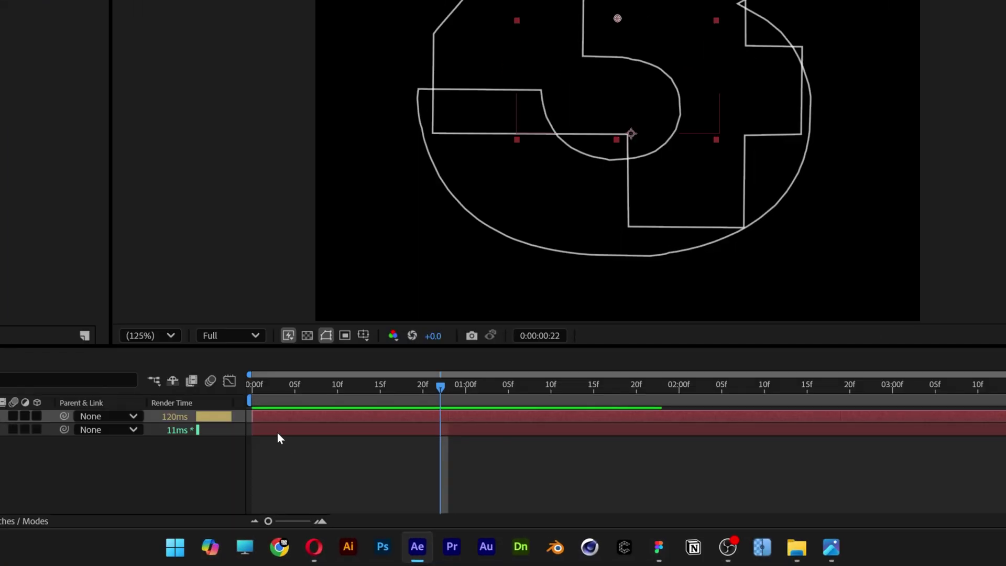
left_click_drag(371, 486, 397, 486)
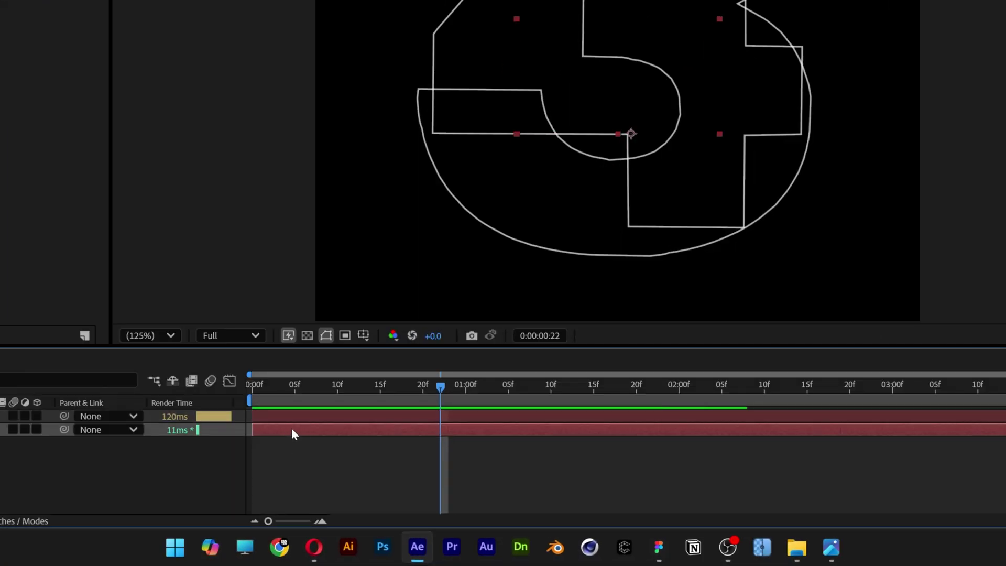
left_click_drag(324, 434, 363, 431)
key("space")
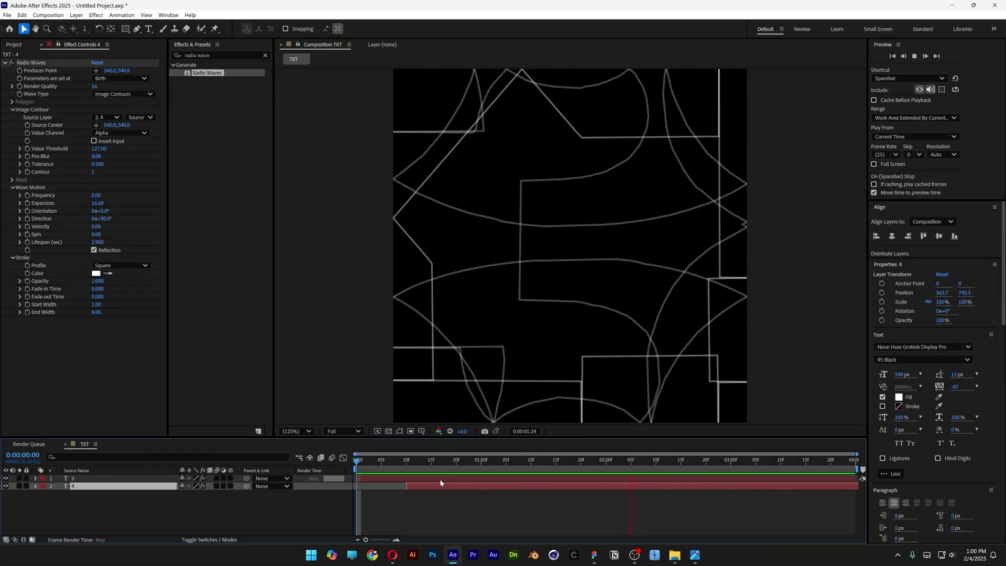
Move the 3 layer's Radio Waves Source Center to about 475,447
left_click(481, 455)
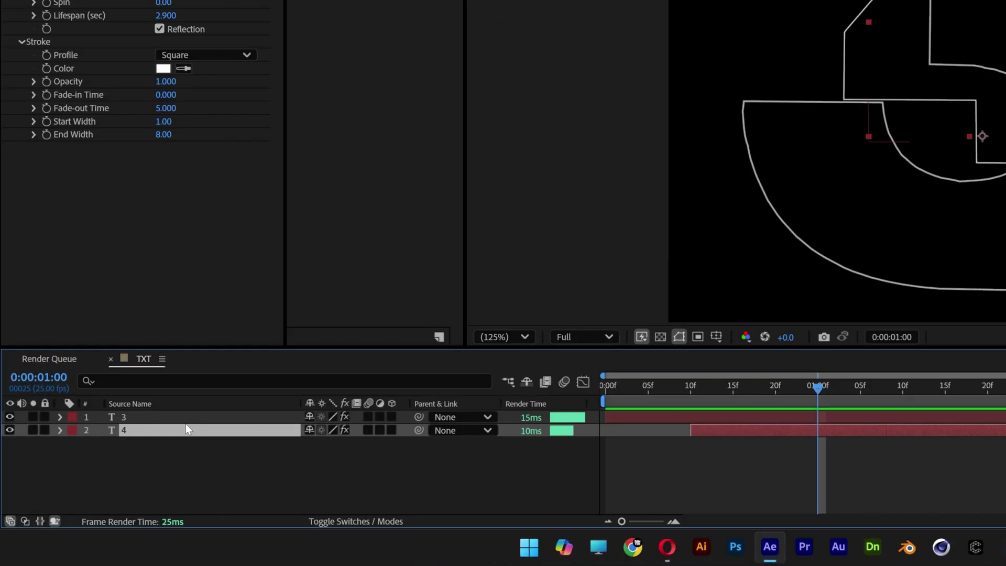
left_click(110, 478)
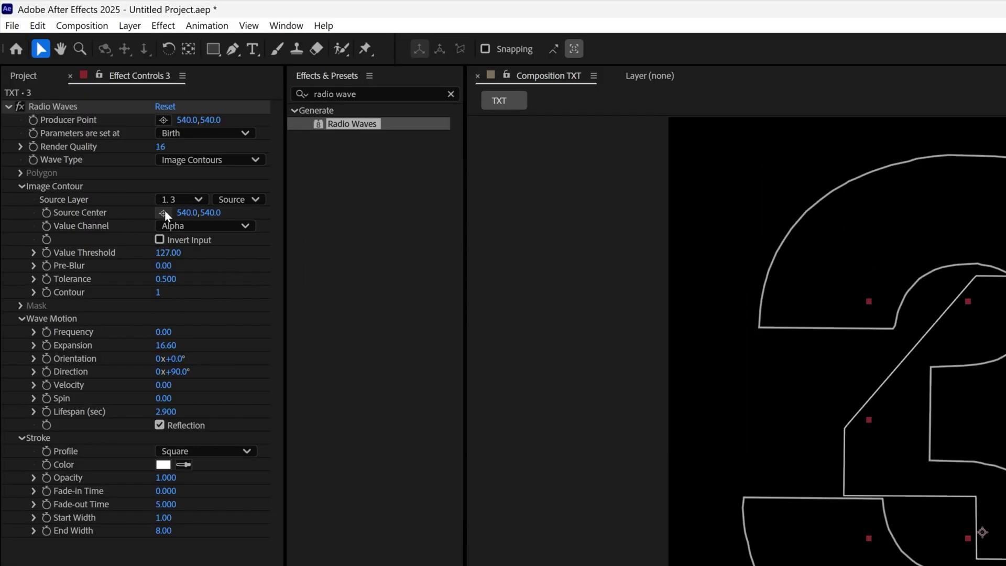
left_click_drag(187, 221, 121, 201)
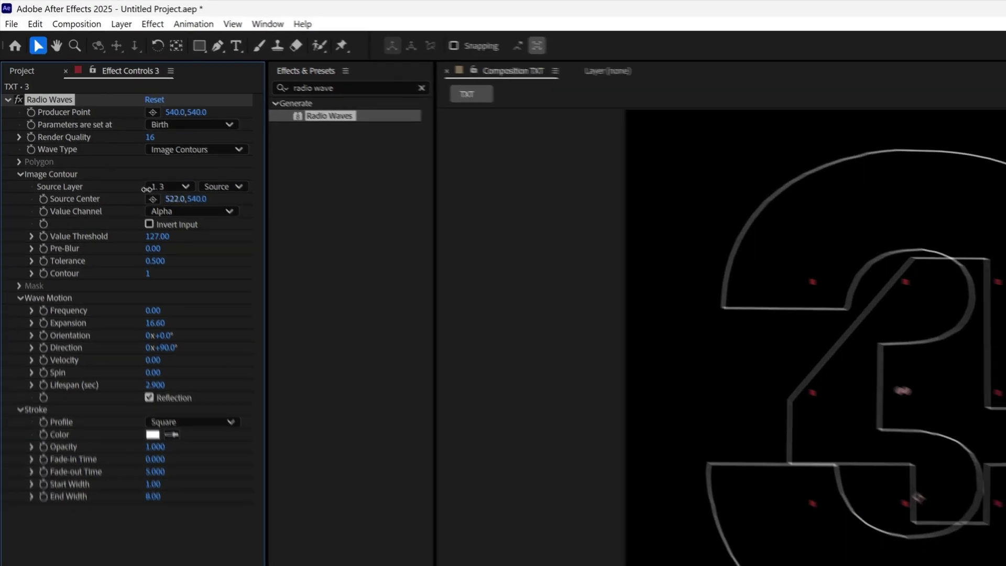
left_click_drag(92, 153, 114, 156)
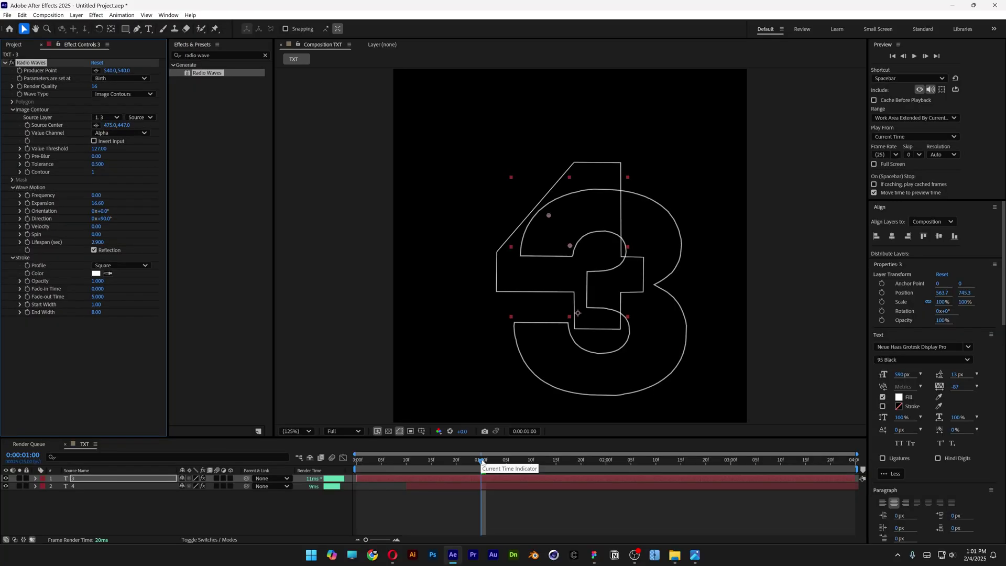
mouse_move(483, 460)
left_mouse_down()
mouse_move(532, 462)
mouse_move(481, 461)
left_mouse_up()
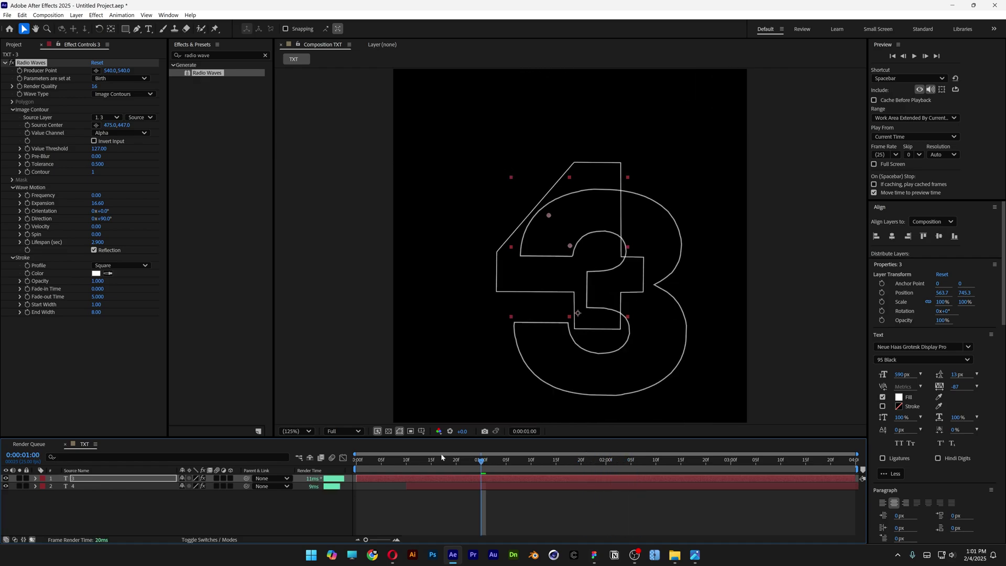
Move the 4 layer's Source Center to about 642,587 and preview
left_click(100, 487)
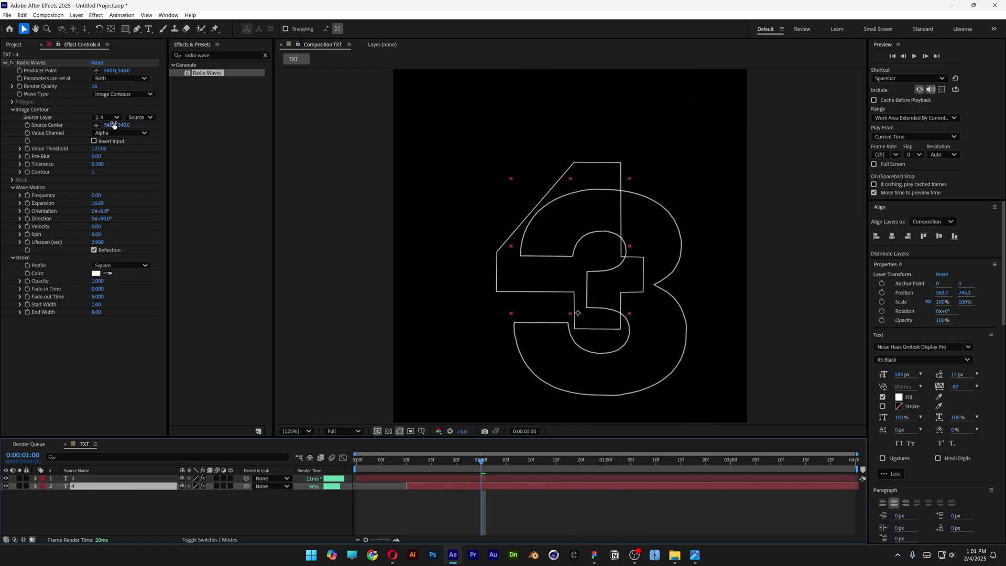
mouse_move(113, 124)
left_mouse_down()
mouse_move(160, 131)
mouse_move(154, 120)
left_mouse_up()
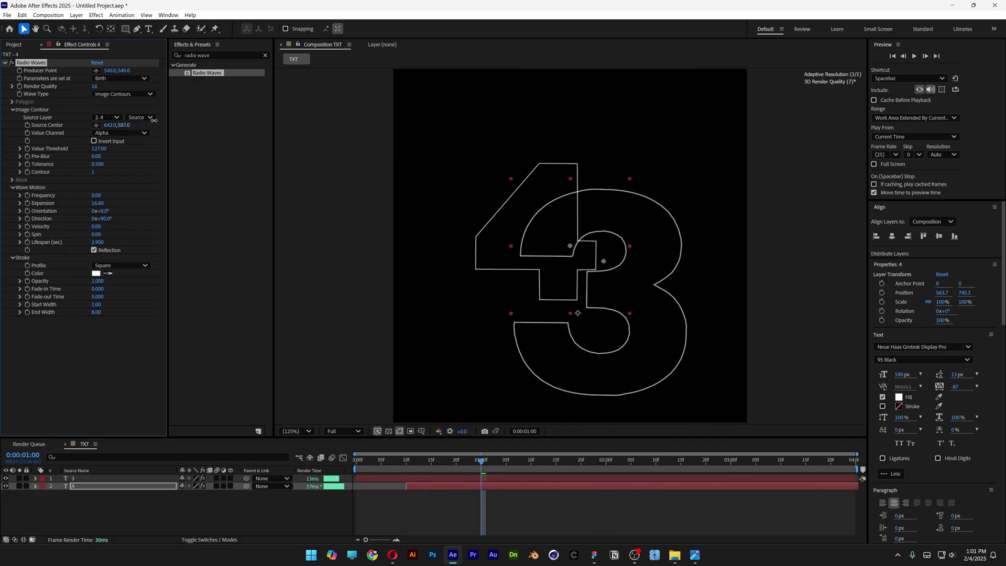
key("space")
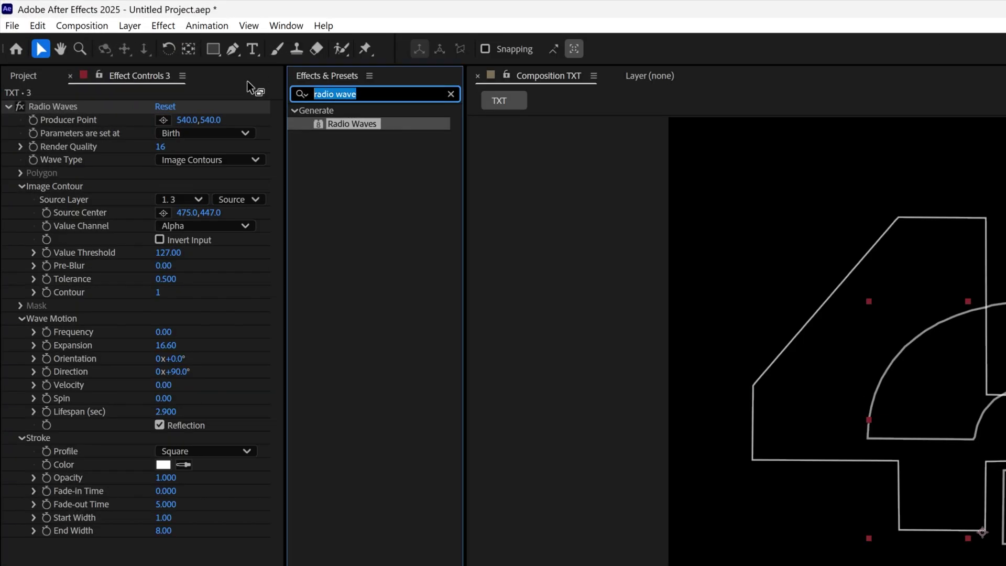
Apply Echo to the 3 layer with Echo Time -0.015
type("echo")
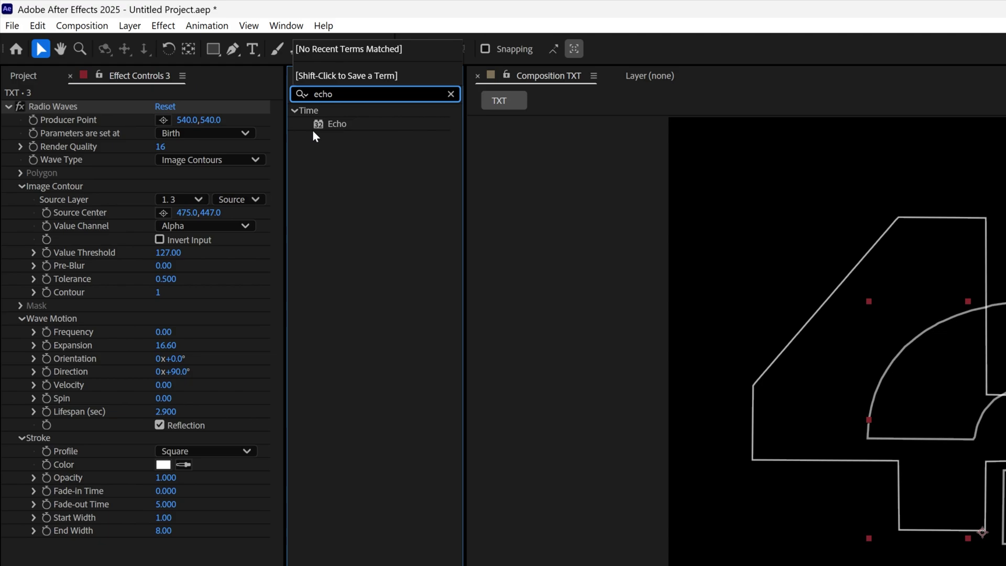
left_click_drag(334, 124, 184, 429)
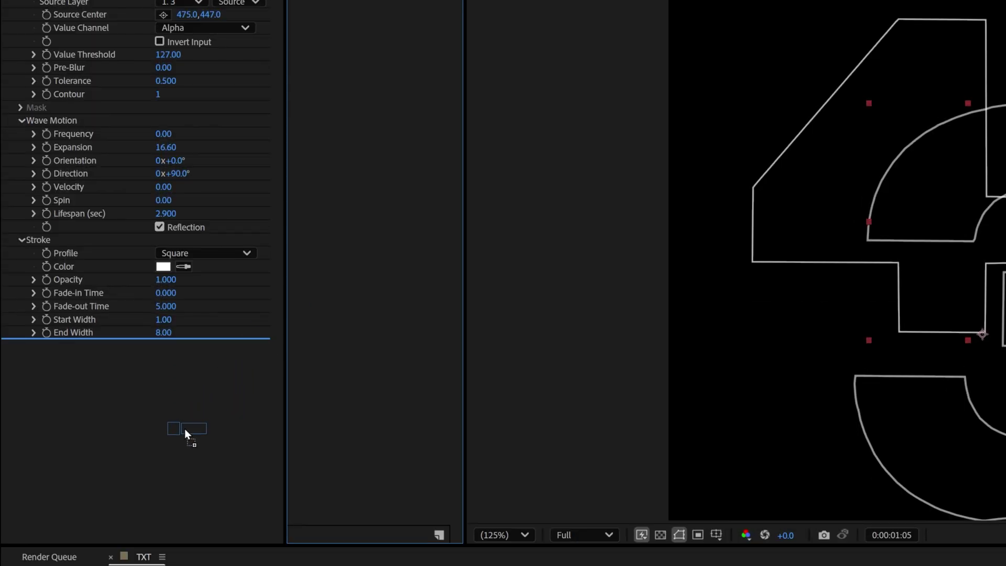
left_click(172, 360)
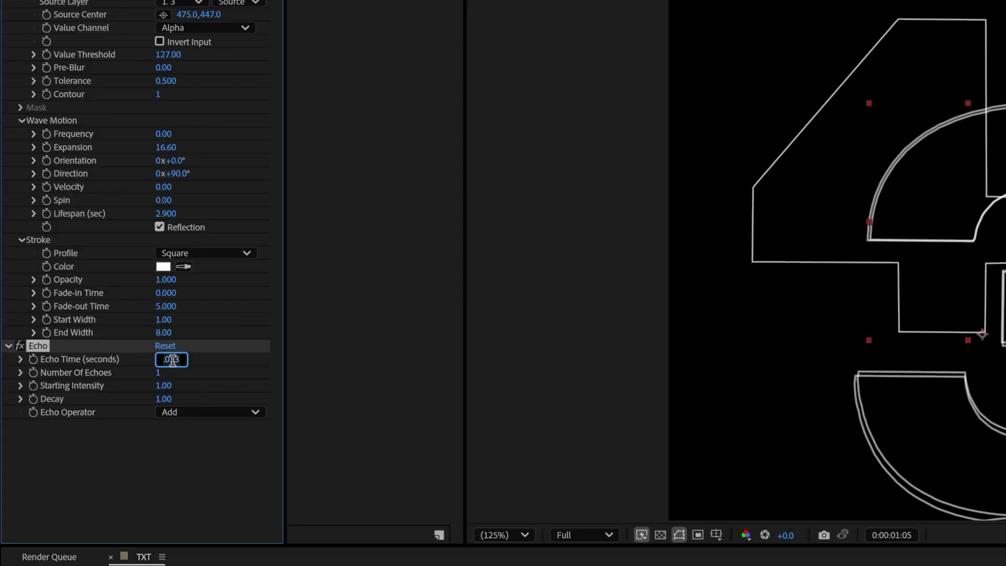
type("0.0")
type("15")
key("Home")
type("-")
key("Return")
Give the 3 layer's Echo 20 echoes and 0.76 decay, and select the 4 layer
left_click(158, 372)
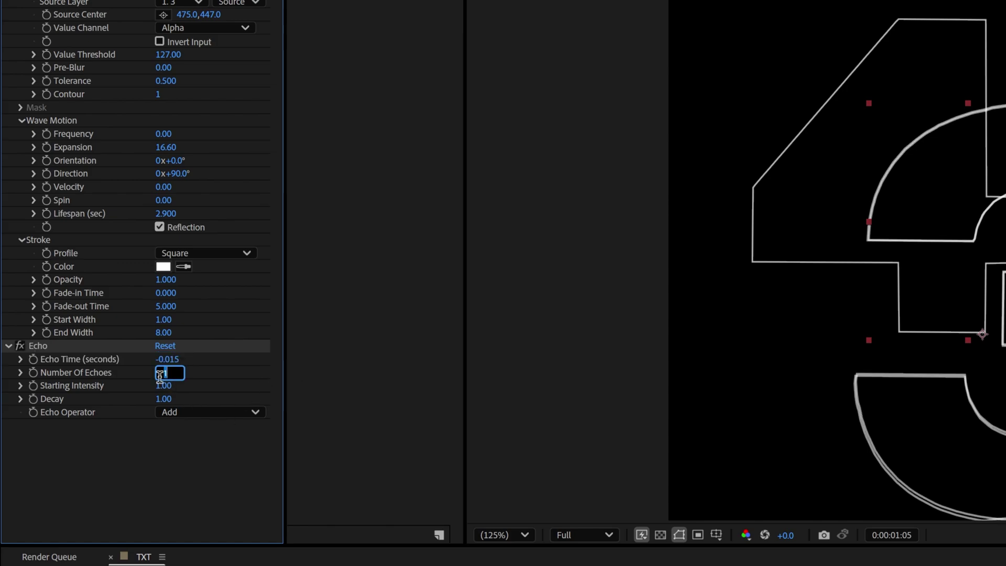
key("Return")
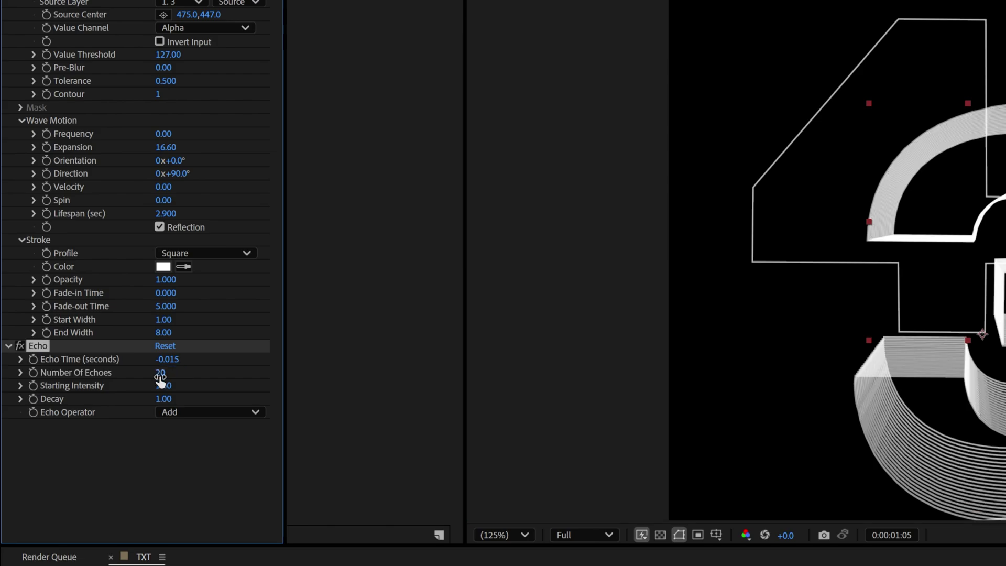
left_click(163, 399)
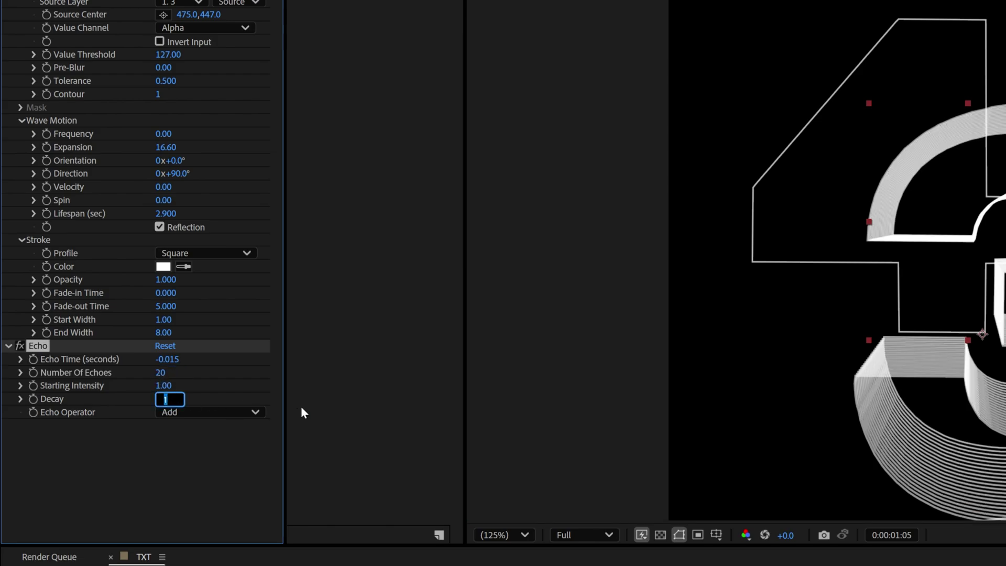
type("0.76")
key("Return")
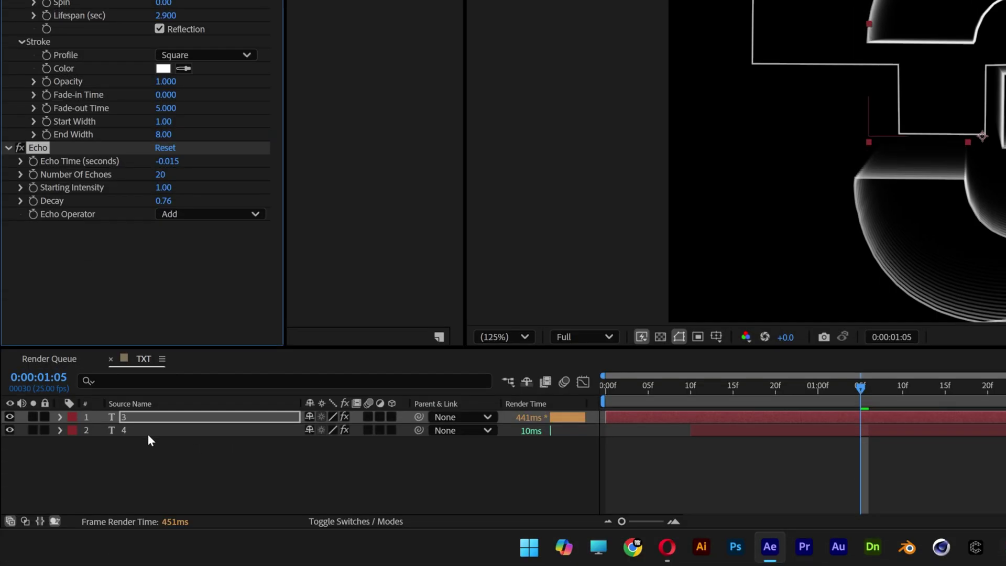
left_click(148, 434)
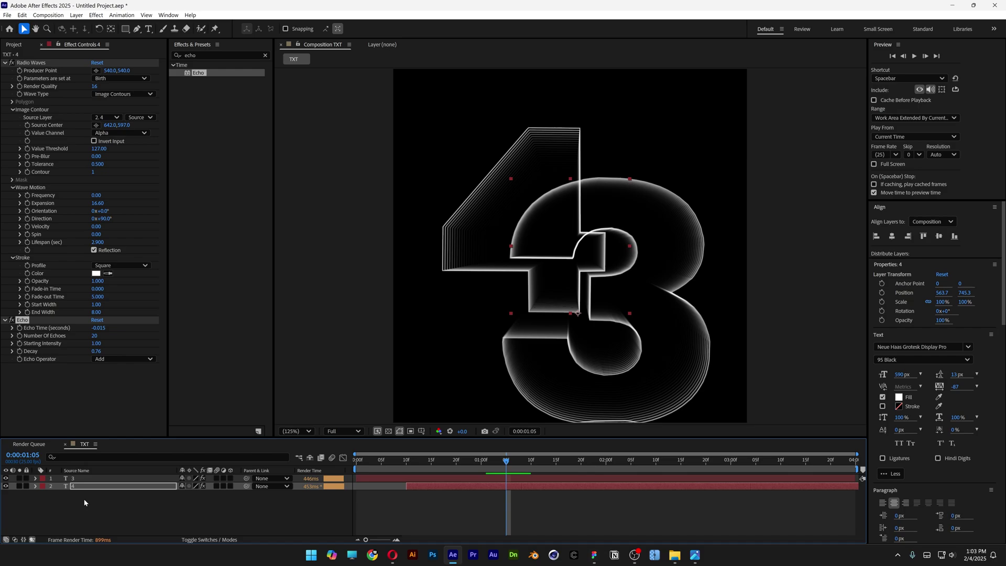
Add an adjustment layer carrying Tritone with red-orange midtones
right_click(115, 511)
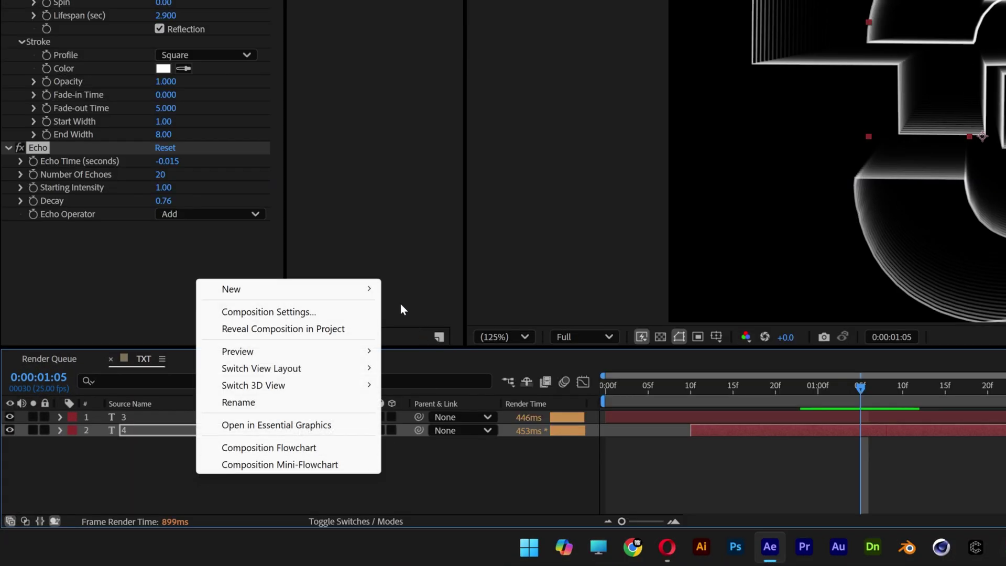
mouse_move(287, 289)
left_click(474, 412)
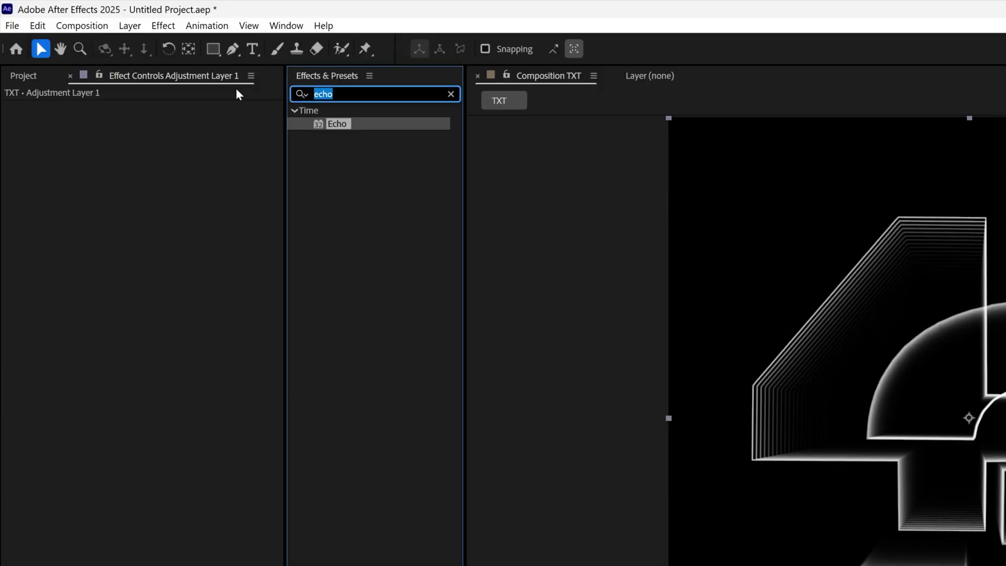
type("triton")
left_click_drag(355, 124, 164, 331)
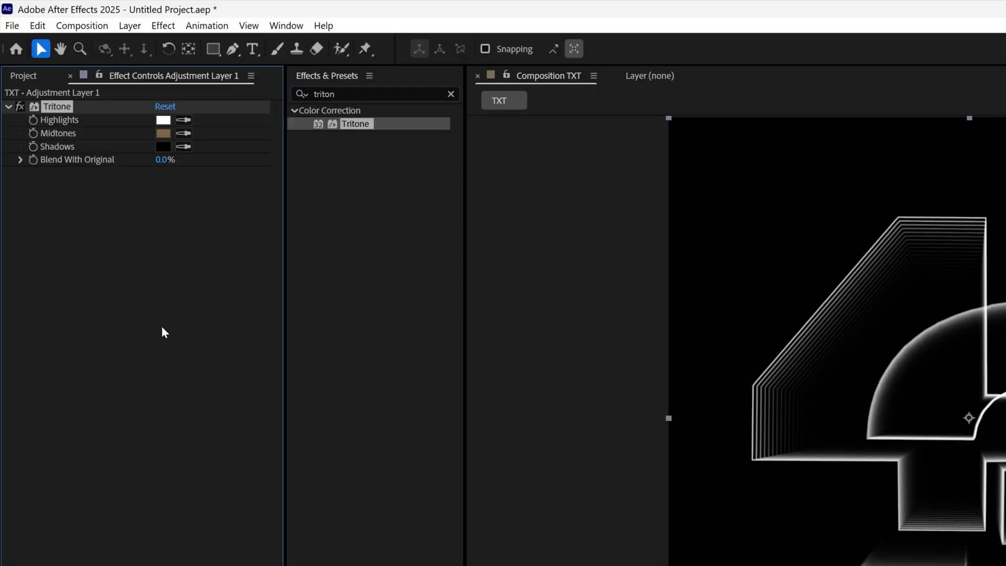
left_click(164, 133)
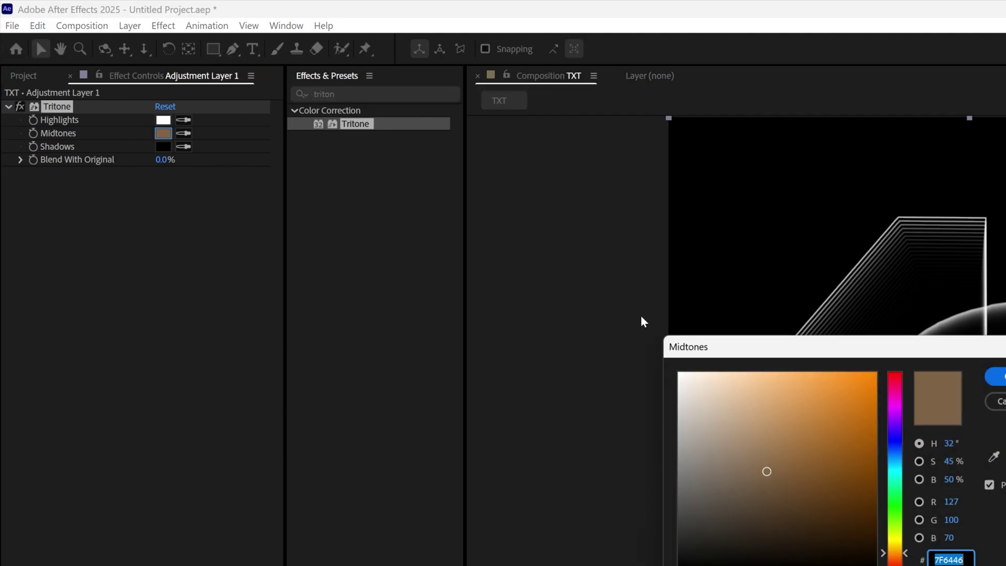
left_click(596, 222)
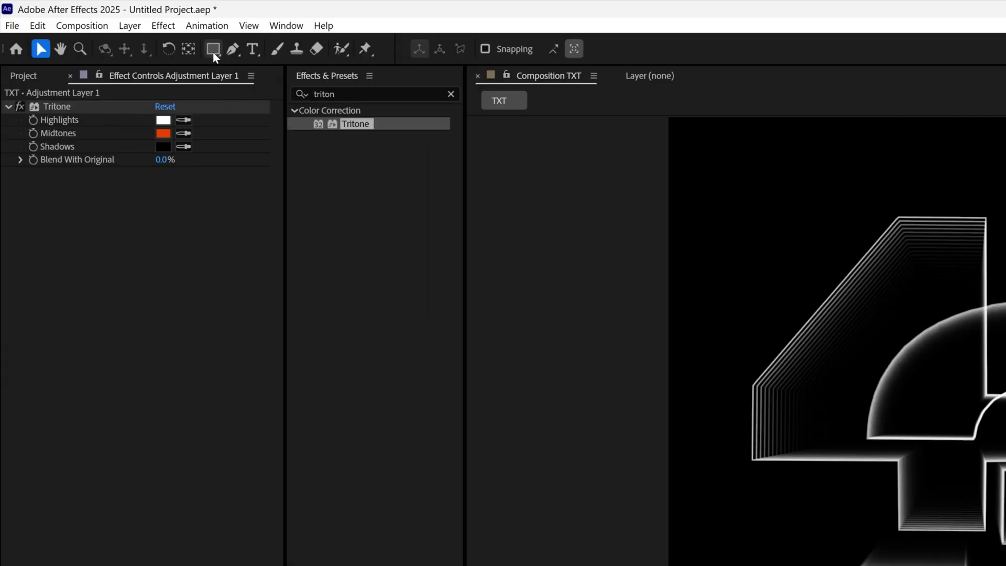
Create a full-frame black rectangle shape layer and move it to the bottom of the stack
double_click(212, 51)
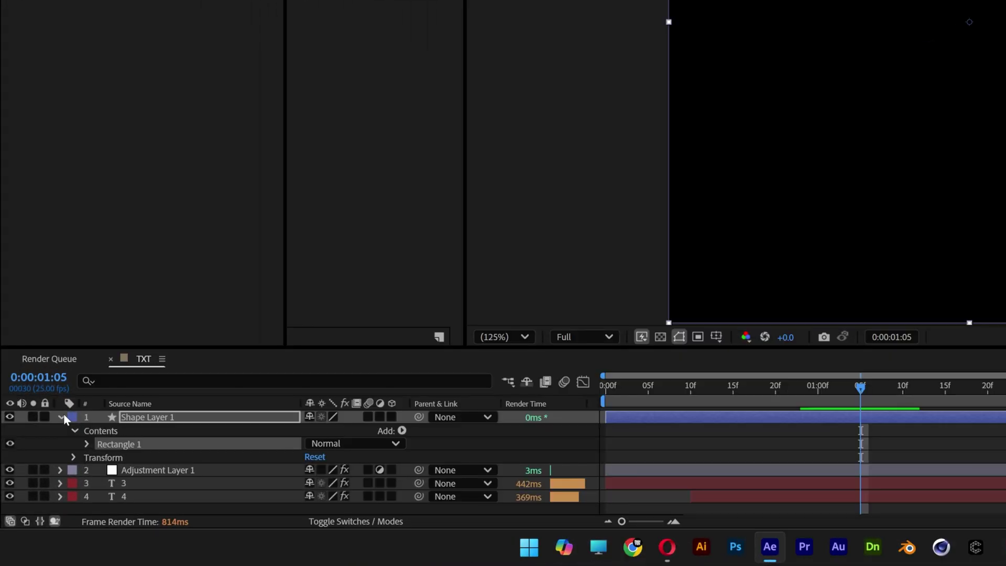
left_click(35, 478)
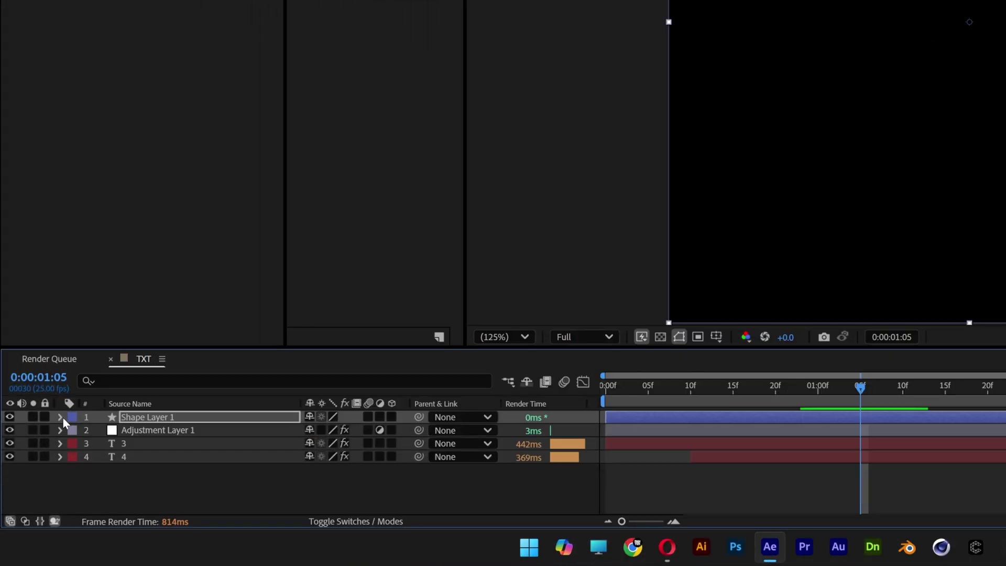
left_click_drag(172, 416, 180, 474)
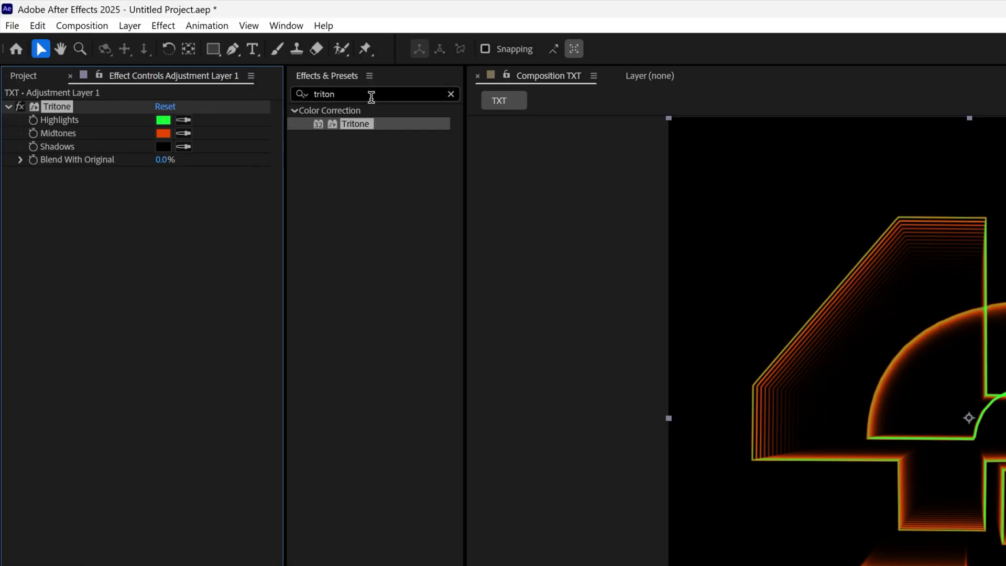
Add the Noise effect to the adjustment layer and set its Amount of Noise
type("noise")
double_click(350, 178)
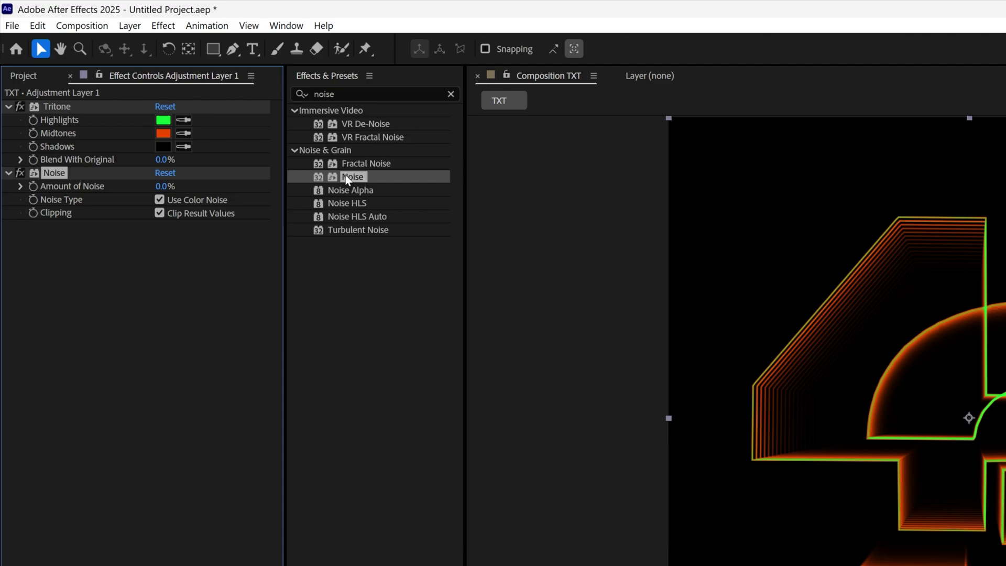
left_click(163, 186)
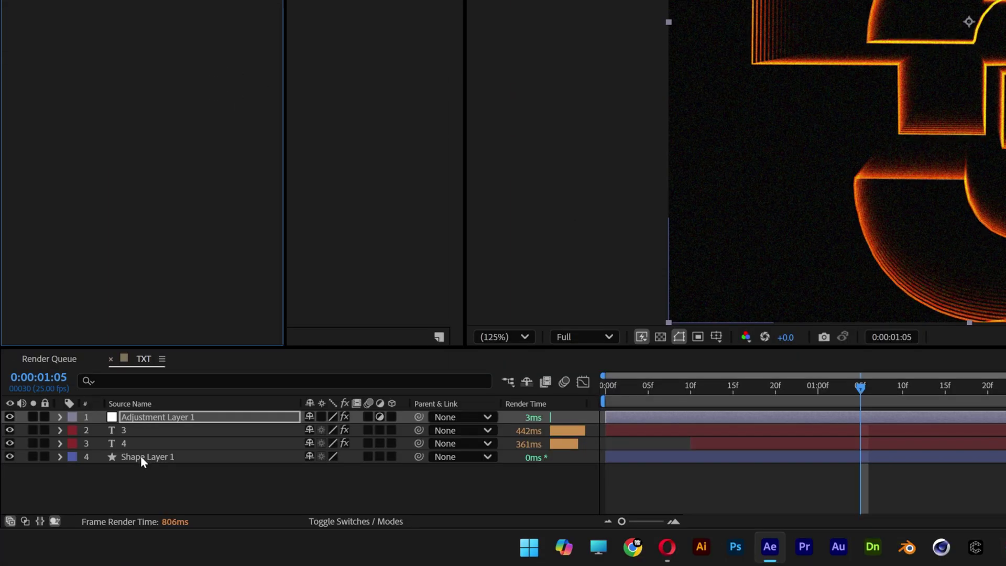
Add Glow to the 4 text layer with a Glow Radius of 38
left_click(139, 443)
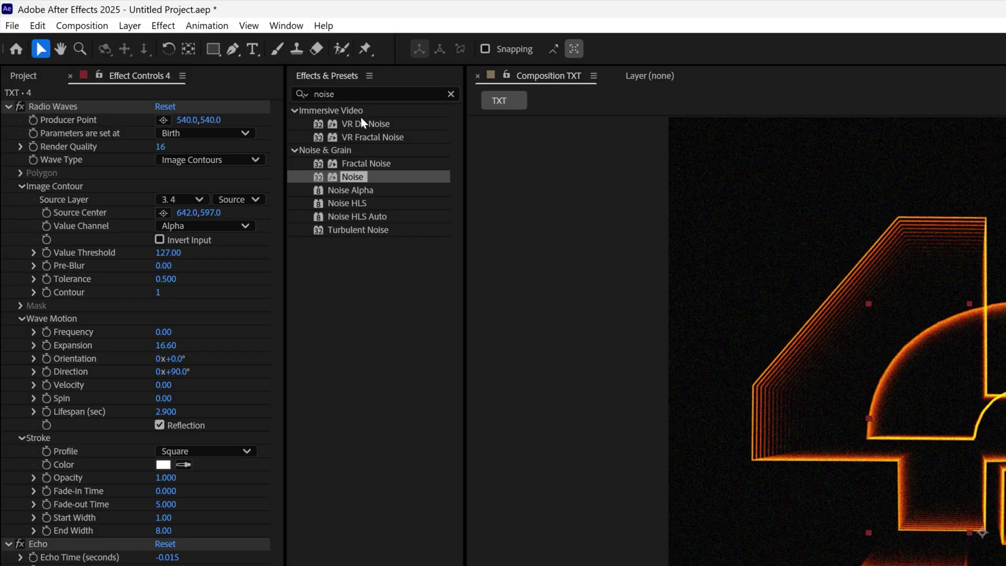
left_click(360, 93)
type("glow")
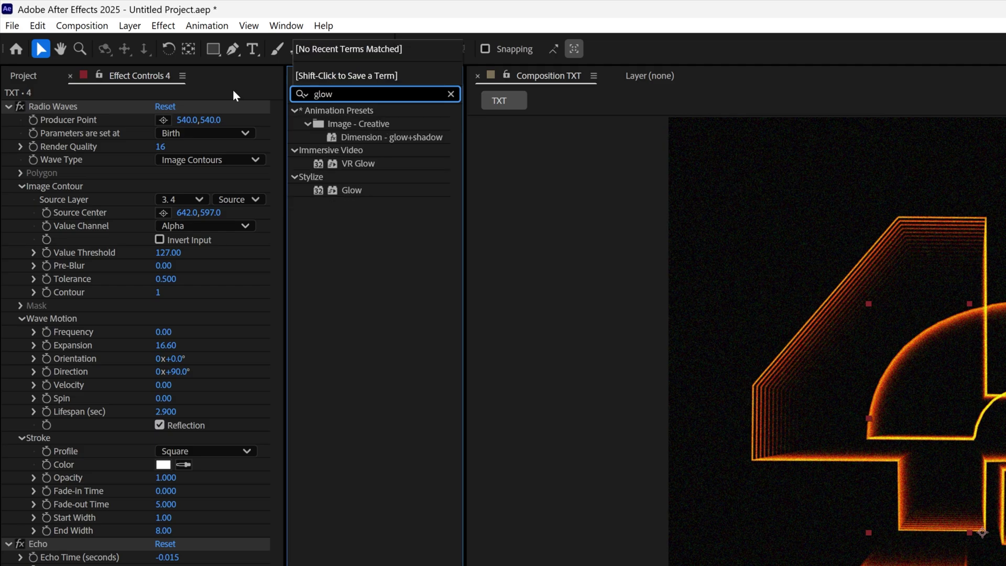
double_click(359, 190)
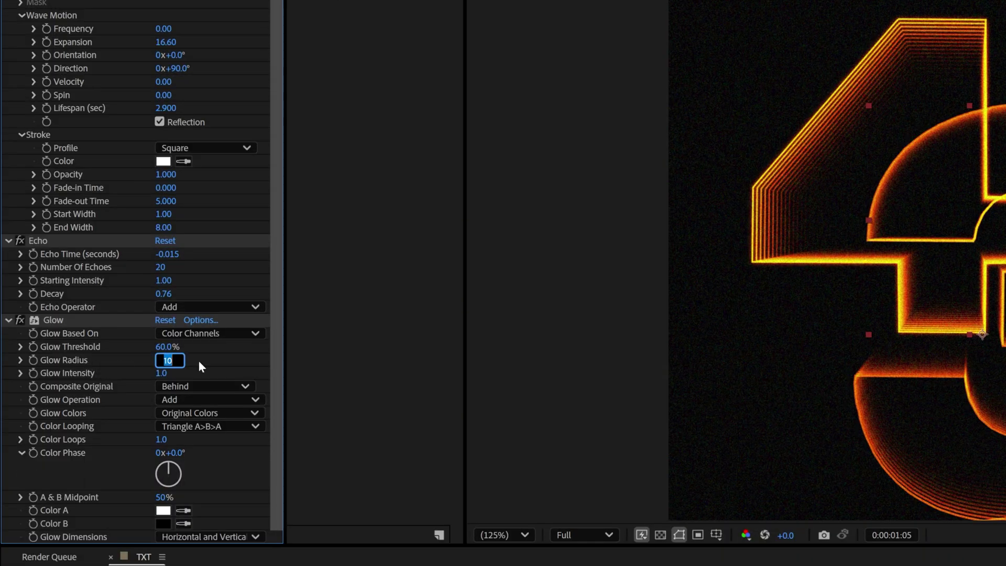
type("38")
left_click(73, 328)
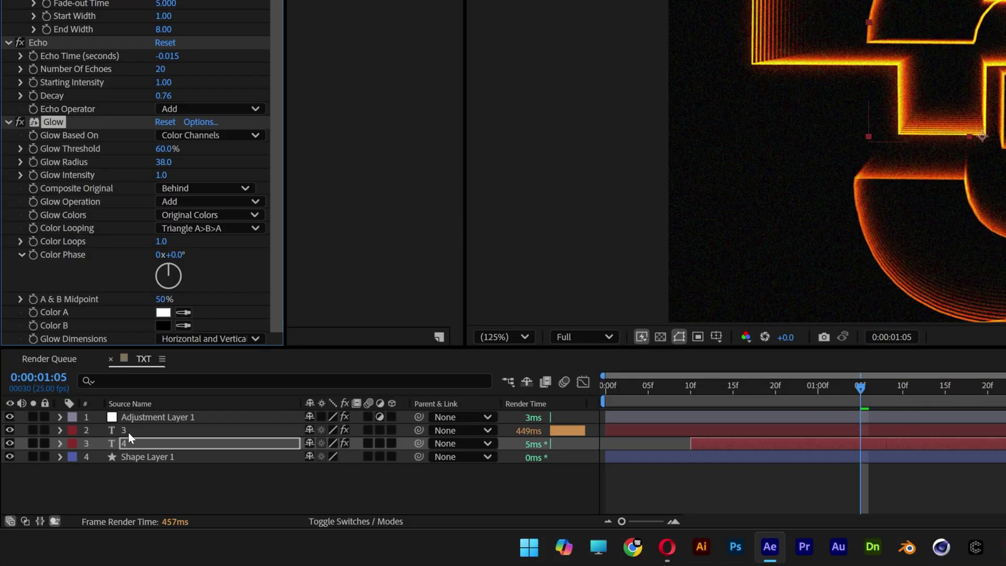
Apply the same Glow to the 3 layer and preview the countdown from the start
key("Delete")
key("ctrl+z")
key("space")
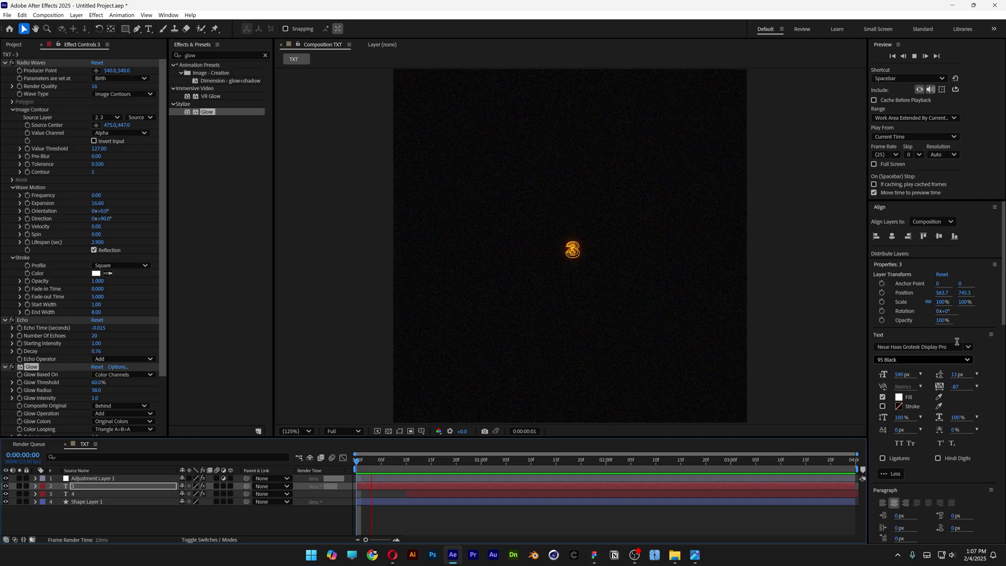